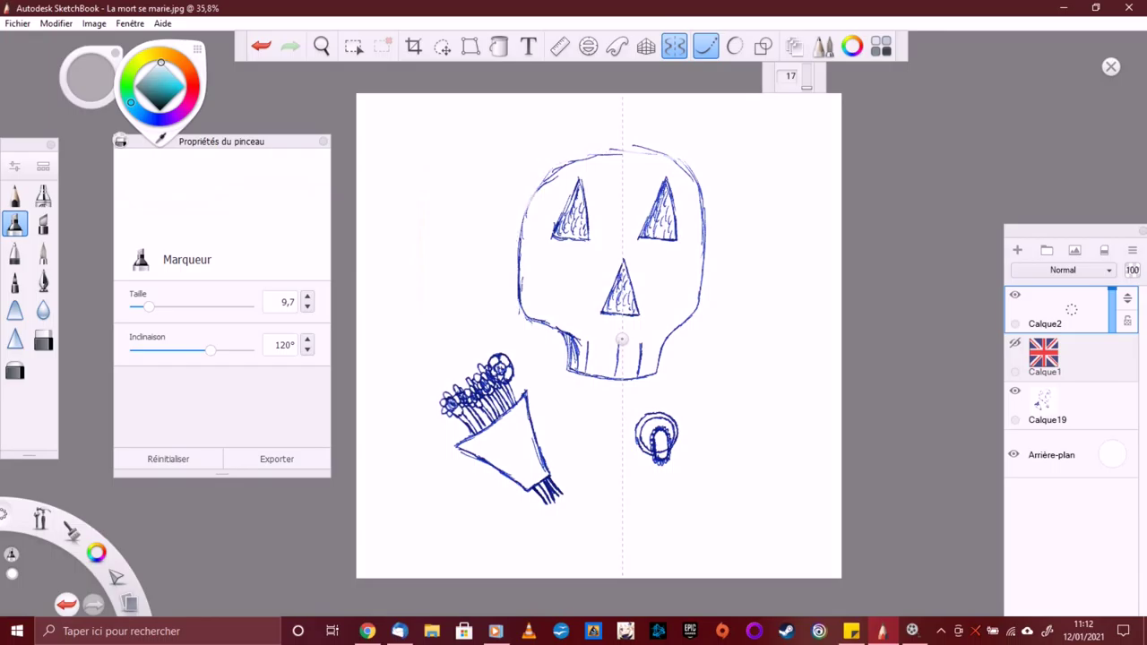
Show the flag layer and fill the skull outline with white, using the Marker at size 33.5.
{"action": "left_click", "coordinate": [1014, 342]}
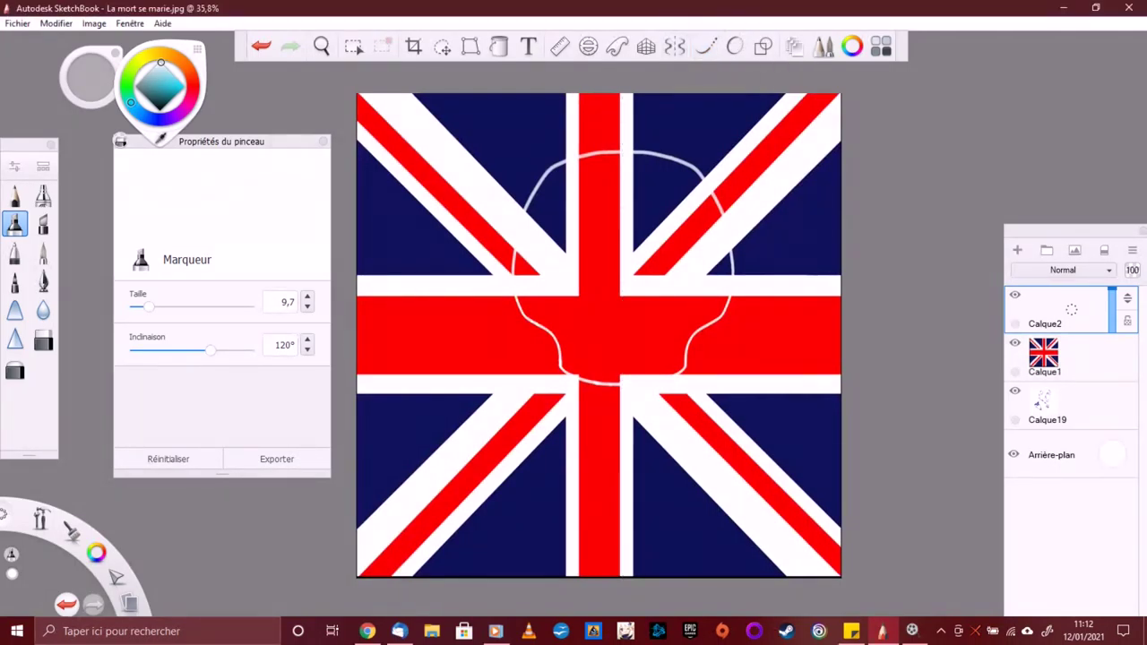
{"action": "left_click_drag", "start_coordinate": [148, 307], "coordinate": [179, 306]}
{"action": "left_click_drag", "start_coordinate": [658, 196], "coordinate": [610, 278]}
{"action": "mouse_move", "coordinate": [654, 174]}
{"action": "left_mouse_down"}
{"action": "mouse_move", "coordinate": [598, 157]}
{"action": "mouse_move", "coordinate": [524, 268]}
{"action": "mouse_move", "coordinate": [645, 224]}
{"action": "mouse_move", "coordinate": [685, 183]}
{"action": "mouse_move", "coordinate": [632, 331]}
{"action": "mouse_move", "coordinate": [712, 211]}
{"action": "mouse_move", "coordinate": [707, 314]}
{"action": "left_mouse_up"}
{"action": "mouse_move", "coordinate": [672, 259]}
{"action": "left_mouse_down"}
{"action": "mouse_move", "coordinate": [628, 331]}
{"action": "mouse_move", "coordinate": [533, 193]}
{"action": "mouse_move", "coordinate": [547, 322]}
{"action": "mouse_move", "coordinate": [667, 336]}
{"action": "mouse_move", "coordinate": [672, 352]}
{"action": "mouse_move", "coordinate": [578, 358]}
{"action": "mouse_move", "coordinate": [600, 376]}
{"action": "mouse_move", "coordinate": [681, 359]}
{"action": "left_mouse_up"}
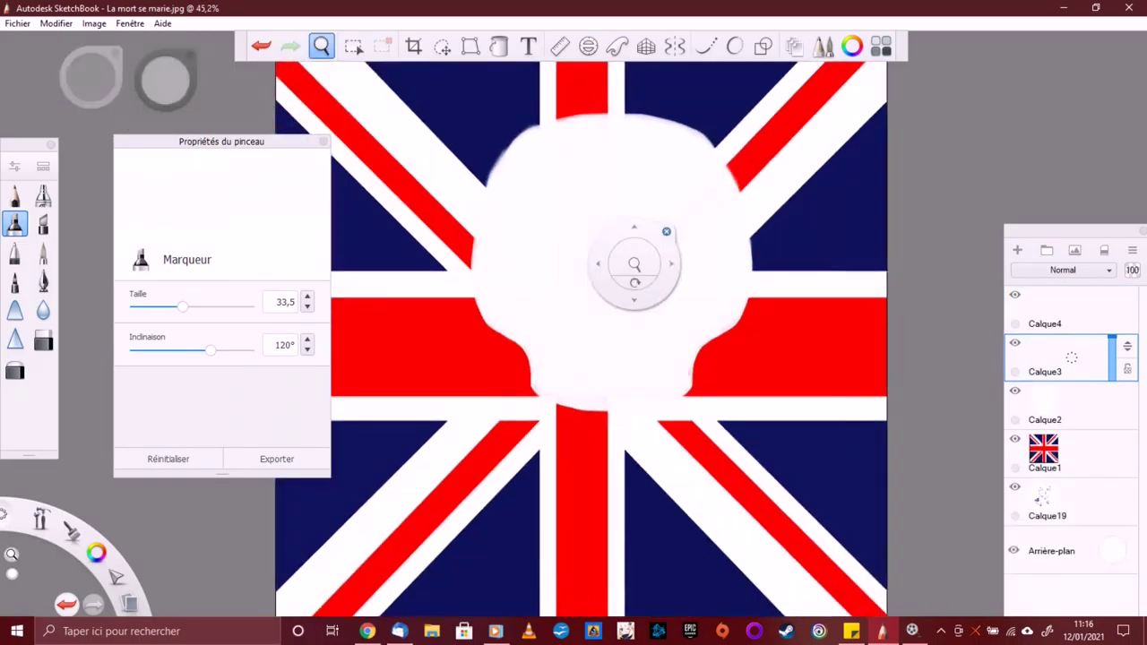
Draw solid grey triangular eye sockets and a nose on Calque3 with the Marker at size 15.3, and shift them slightly upward.
{"action": "left_click", "coordinate": [622, 277]}
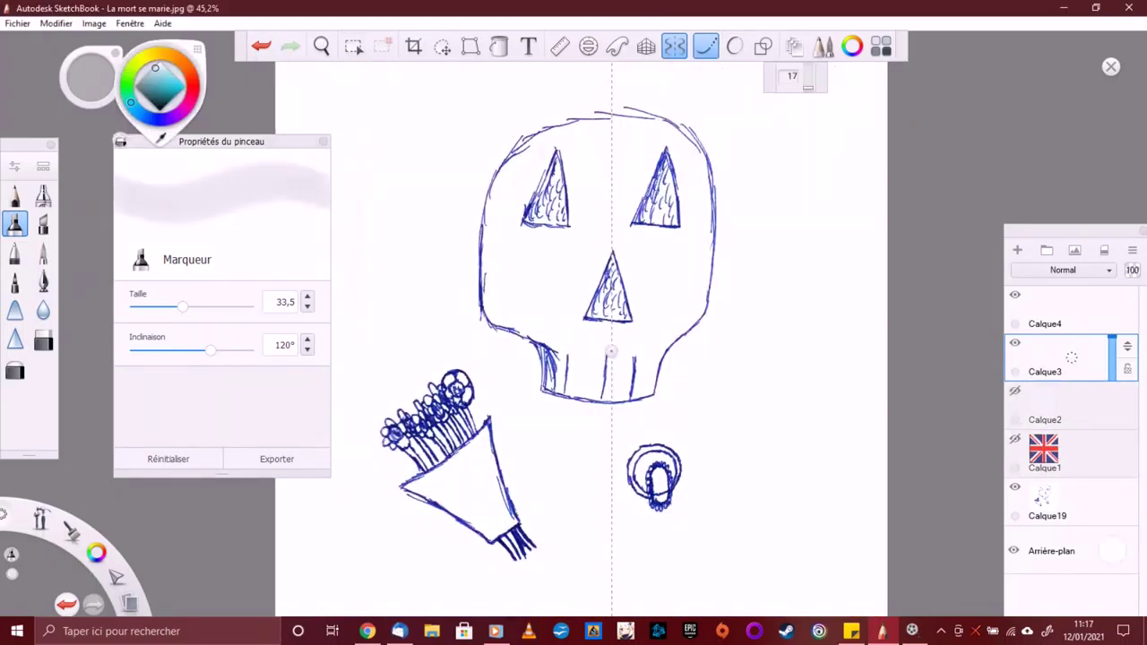
{"action": "mouse_move", "coordinate": [552, 152]}
{"action": "left_mouse_down"}
{"action": "mouse_move", "coordinate": [524, 224]}
{"action": "mouse_move", "coordinate": [569, 226]}
{"action": "mouse_move", "coordinate": [587, 309]}
{"action": "left_mouse_up"}
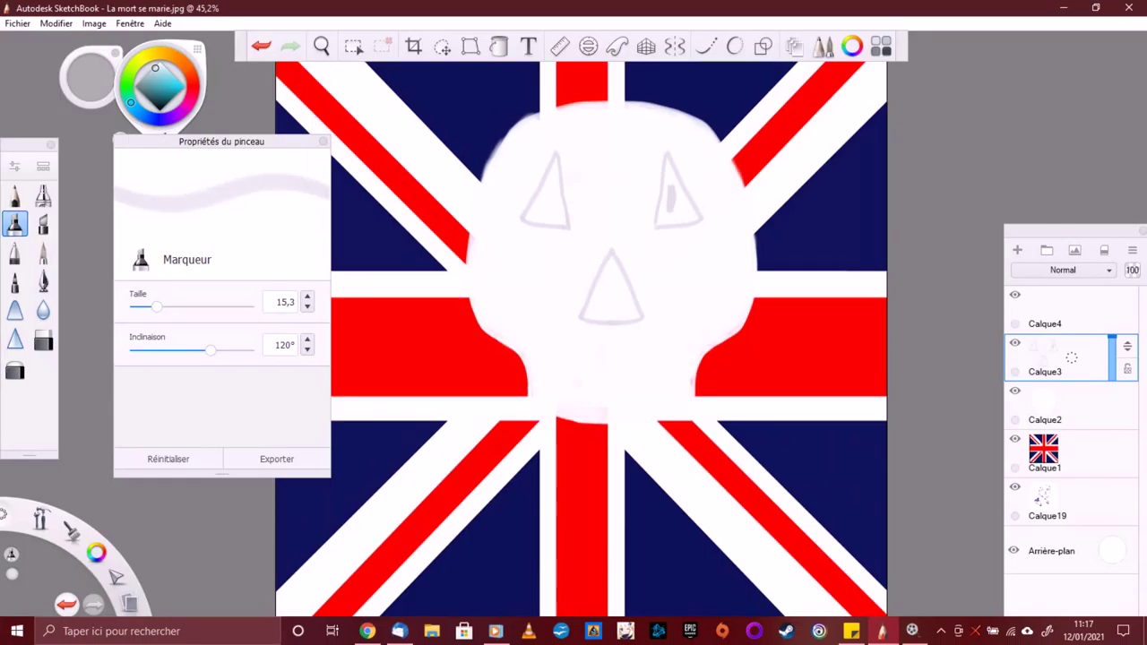
{"action": "left_click_drag", "start_coordinate": [551, 163], "coordinate": [537, 208]}
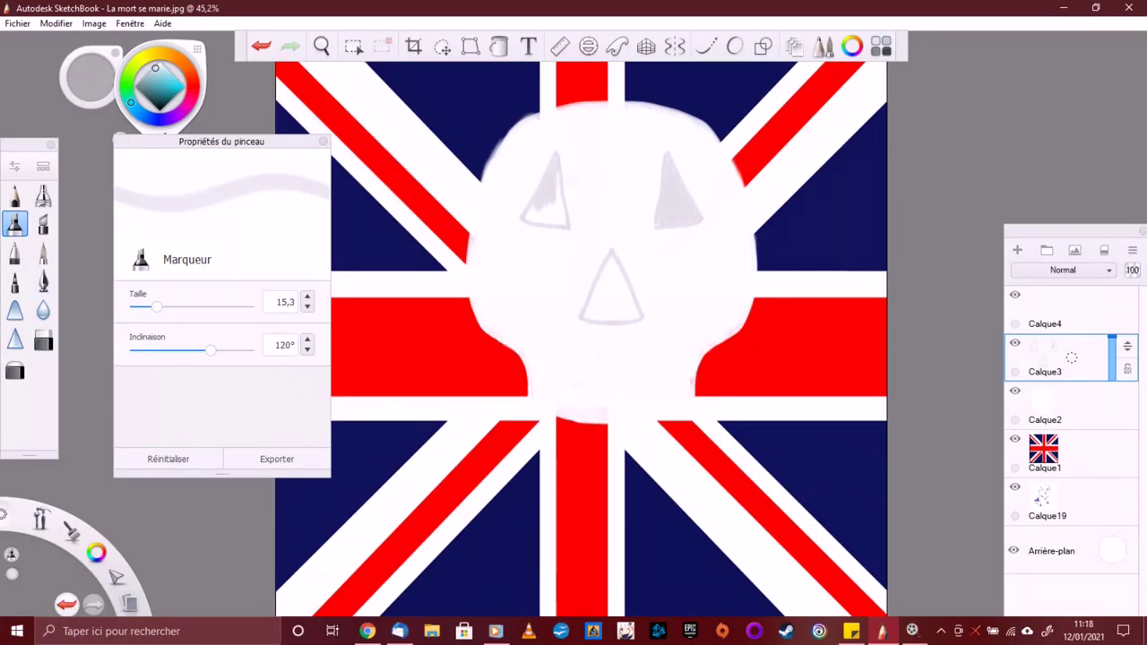
{"action": "left_click_drag", "start_coordinate": [611, 267], "coordinate": [631, 315]}
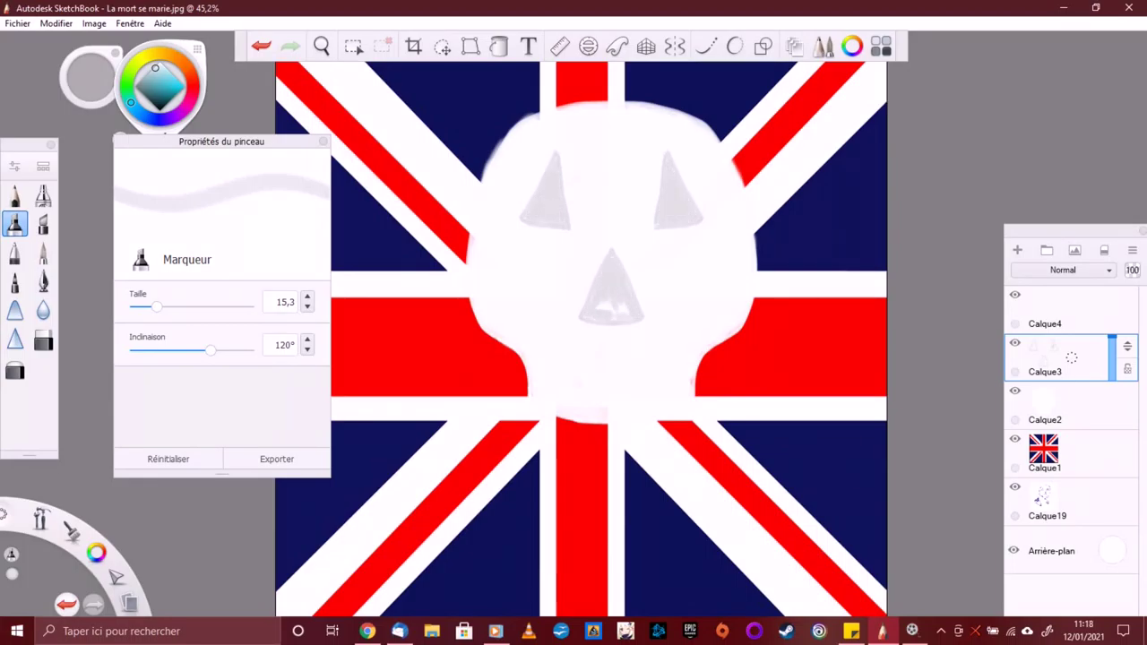
{"action": "left_click_drag", "start_coordinate": [604, 246], "coordinate": [610, 225]}
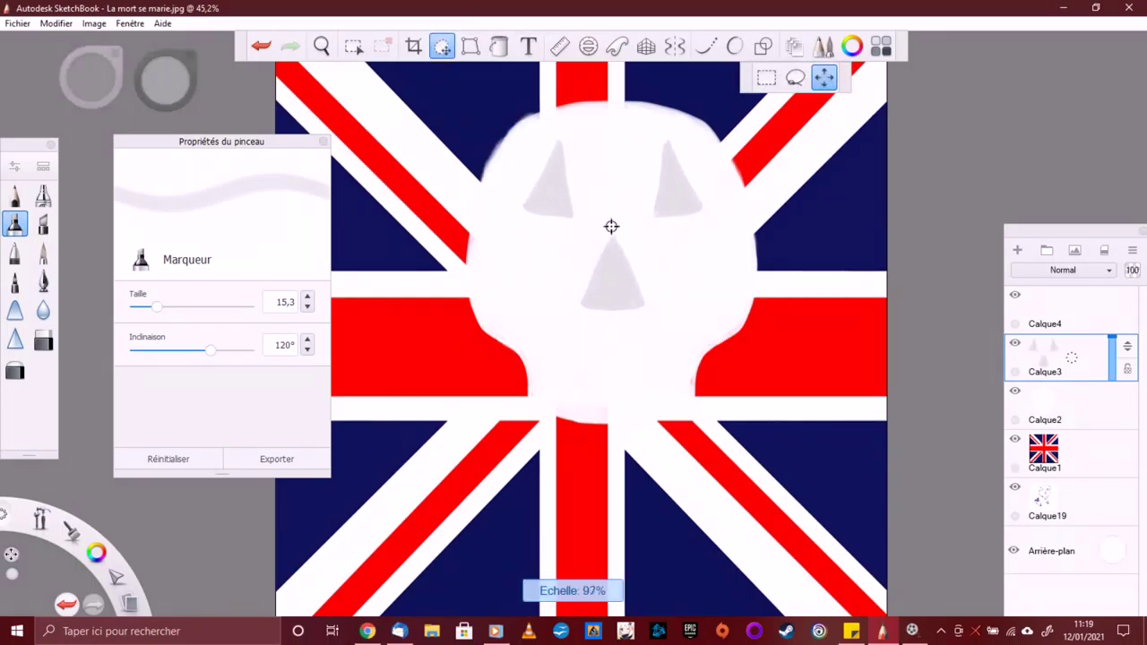
Draw the vertical grey tooth lines on Calque4 with symmetry and steady stroke on, using the Marker at size 9.7.
{"action": "left_click", "coordinate": [1045, 311]}
{"action": "left_click", "coordinate": [673, 45]}
{"action": "left_click", "coordinate": [705, 45]}
{"action": "left_click_drag", "start_coordinate": [156, 307], "coordinate": [148, 307]}
{"action": "mouse_move", "coordinate": [550, 356]}
{"action": "left_mouse_down"}
{"action": "mouse_move", "coordinate": [550, 414]}
{"action": "mouse_move", "coordinate": [583, 419]}
{"action": "left_mouse_up"}
{"action": "left_click_drag", "start_coordinate": [605, 366], "coordinate": [605, 421]}
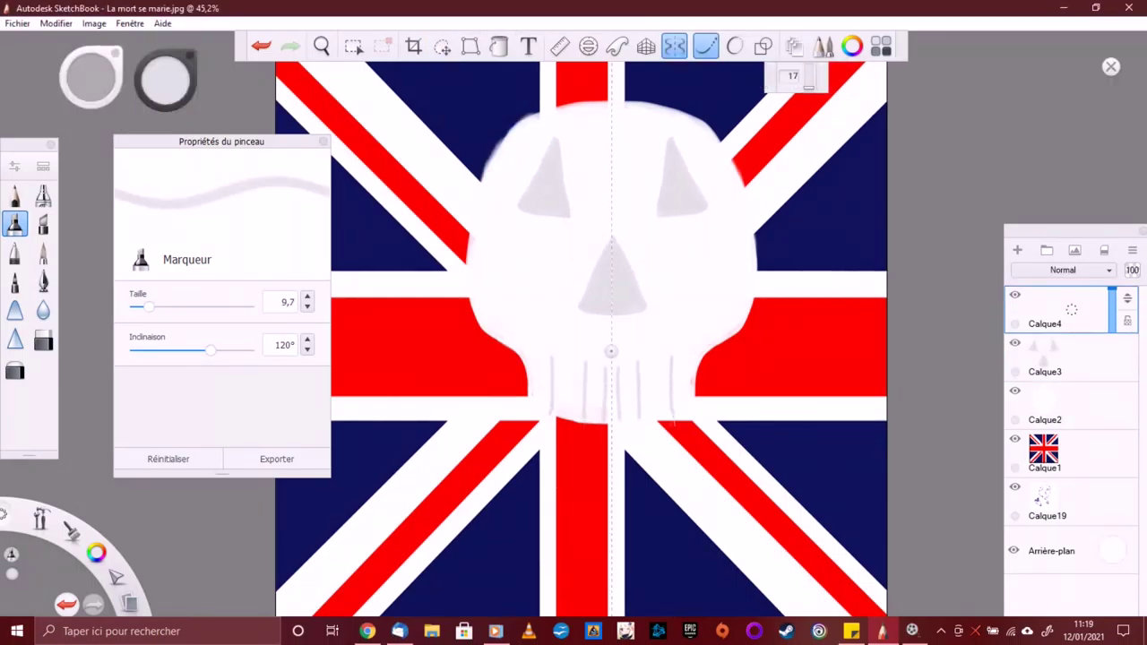
Add a layer above the skull fill and paint pale shading around the skull and facial openings with the Marker at size 12.7.
{"action": "key", "text": "x"}
{"action": "key", "text": "e"}
{"action": "key", "text": "ctrl+shift+n"}
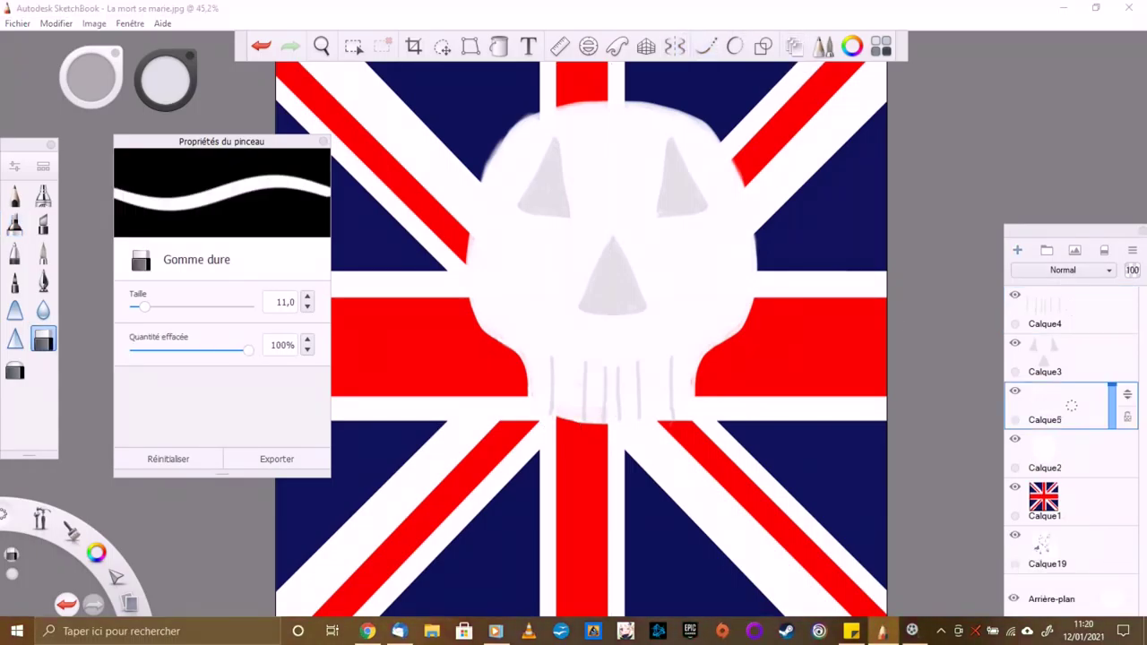
{"action": "left_click", "coordinate": [14, 224]}
{"action": "left_click", "coordinate": [166, 79]}
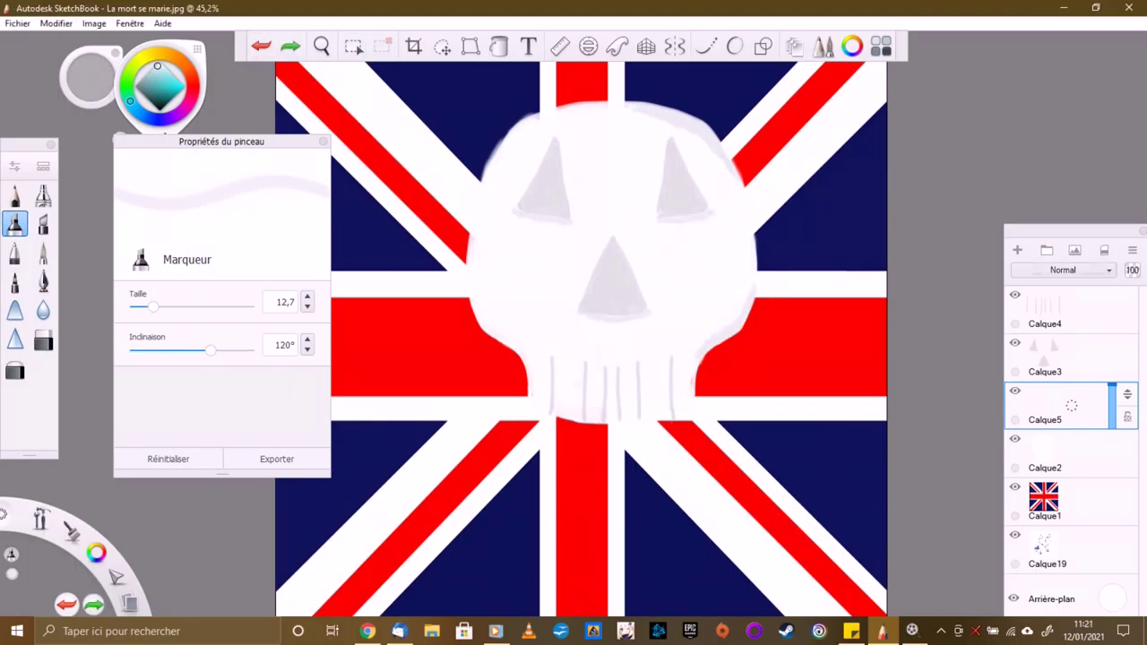
Paint darker grey inner shading inside the eye sockets and nose on Calque6 with the Marker at size 12.7.
{"action": "scroll", "coordinate": [581, 340], "scroll_direction": "down", "scroll_amount": 1}
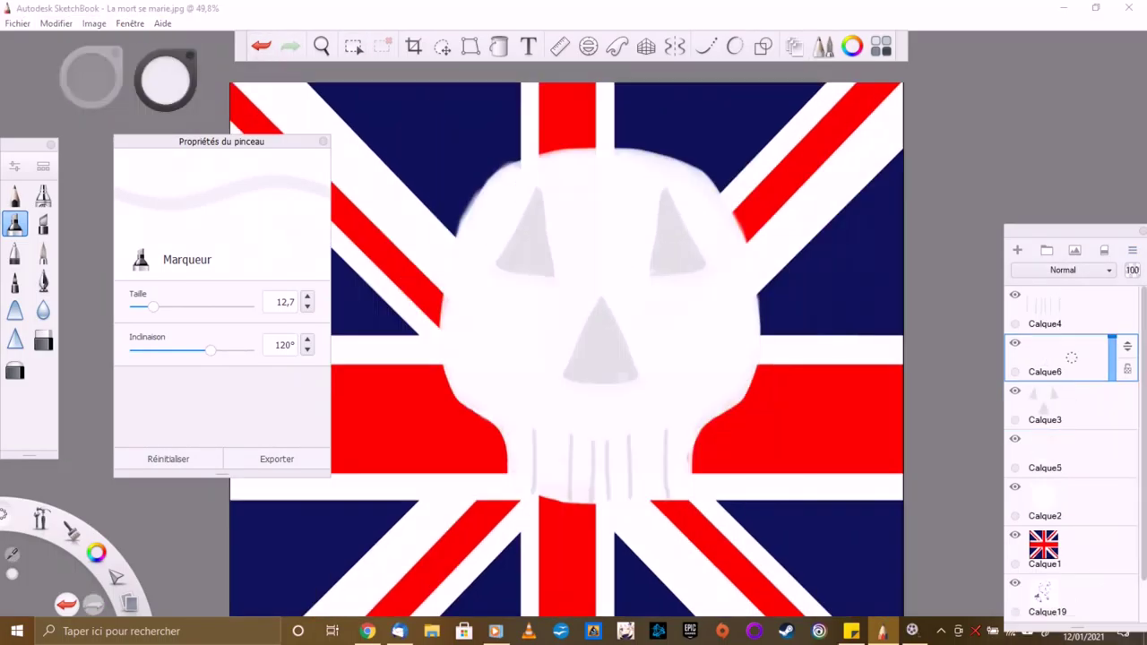
{"action": "left_click_drag", "start_coordinate": [511, 262], "coordinate": [537, 264]}
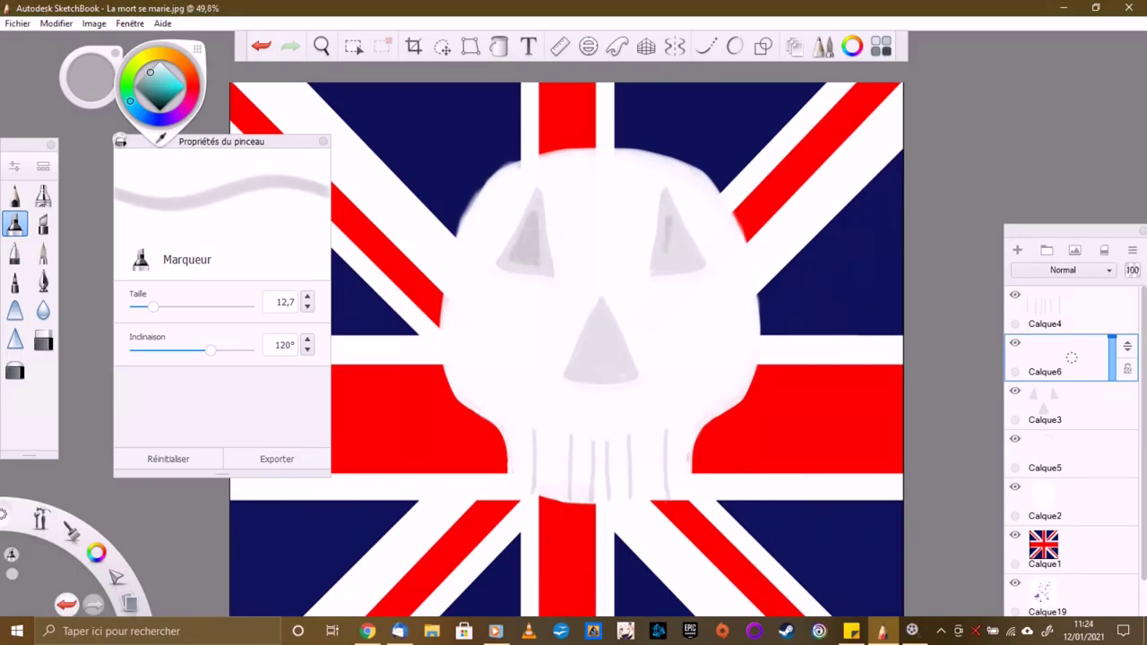
{"action": "left_click_drag", "start_coordinate": [582, 362], "coordinate": [605, 334]}
Thicken the vertical tooth lines along the jaw with additional grey Marker strokes.
{"action": "mouse_move", "coordinate": [539, 432]}
{"action": "left_mouse_down"}
{"action": "mouse_move", "coordinate": [541, 490]}
{"action": "mouse_move", "coordinate": [576, 501]}
{"action": "left_mouse_up"}
{"action": "left_click_drag", "start_coordinate": [596, 441], "coordinate": [597, 502]}
{"action": "mouse_move", "coordinate": [611, 439]}
{"action": "left_mouse_down"}
{"action": "mouse_move", "coordinate": [613, 500]}
{"action": "mouse_move", "coordinate": [633, 502]}
{"action": "left_mouse_up"}
{"action": "left_click_drag", "start_coordinate": [671, 428], "coordinate": [671, 499]}
Set the inner shading layer's opacity to 40 and merge the teeth and inner shading layers into Calque3.
{"action": "scroll", "coordinate": [566, 339], "scroll_direction": "down", "scroll_amount": 1}
{"action": "key", "text": "ctrl+e"}
{"action": "key", "text": "ctrl+e"}
{"action": "key", "text": "ctrl+e"}
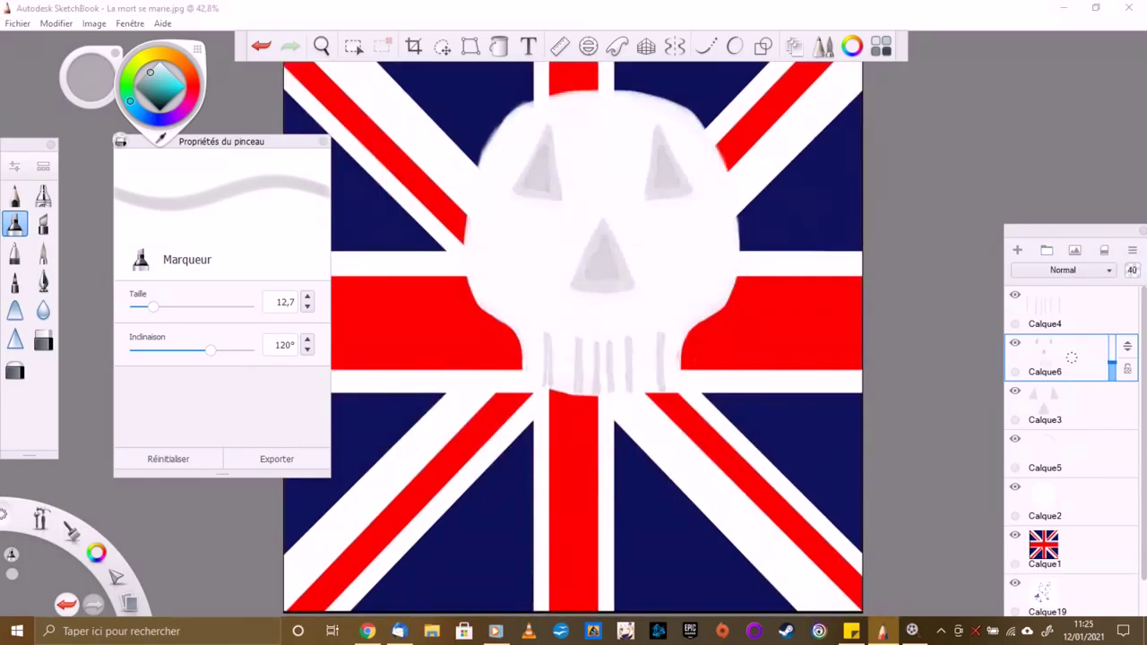
{"action": "key", "text": "ctrl+z"}
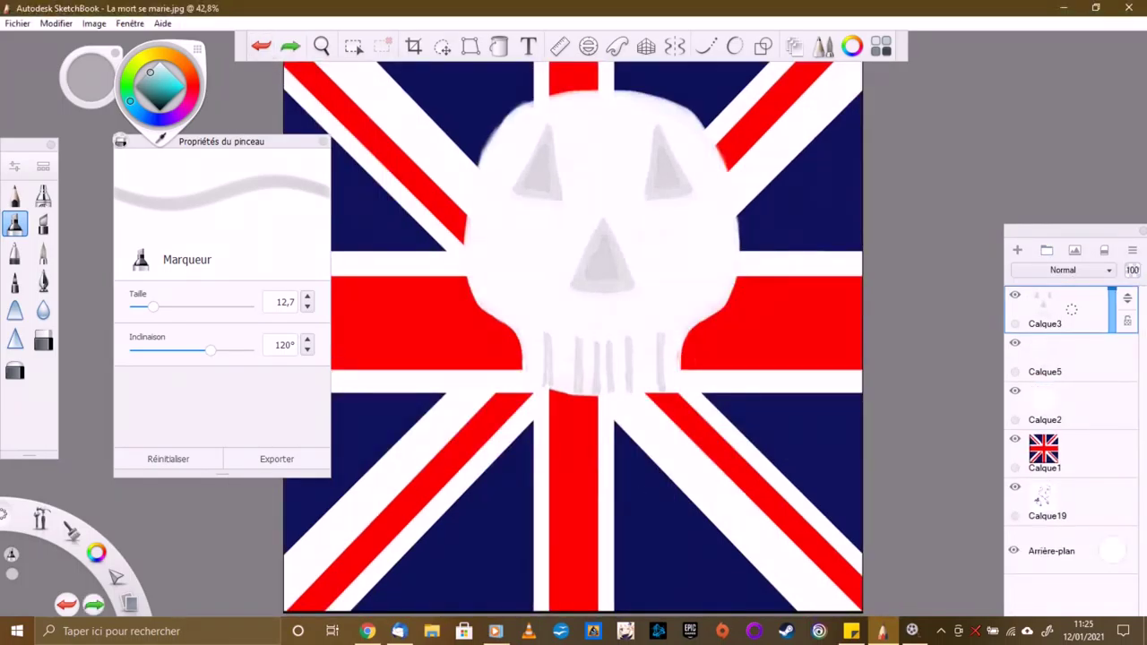
Hide the flag layer and trace the ring's band in light grey on Calque8 with the Marker at size 12.7.
{"action": "left_click", "coordinate": [1014, 439]}
{"action": "left_click_drag", "start_coordinate": [806, 431], "coordinate": [805, 405]}
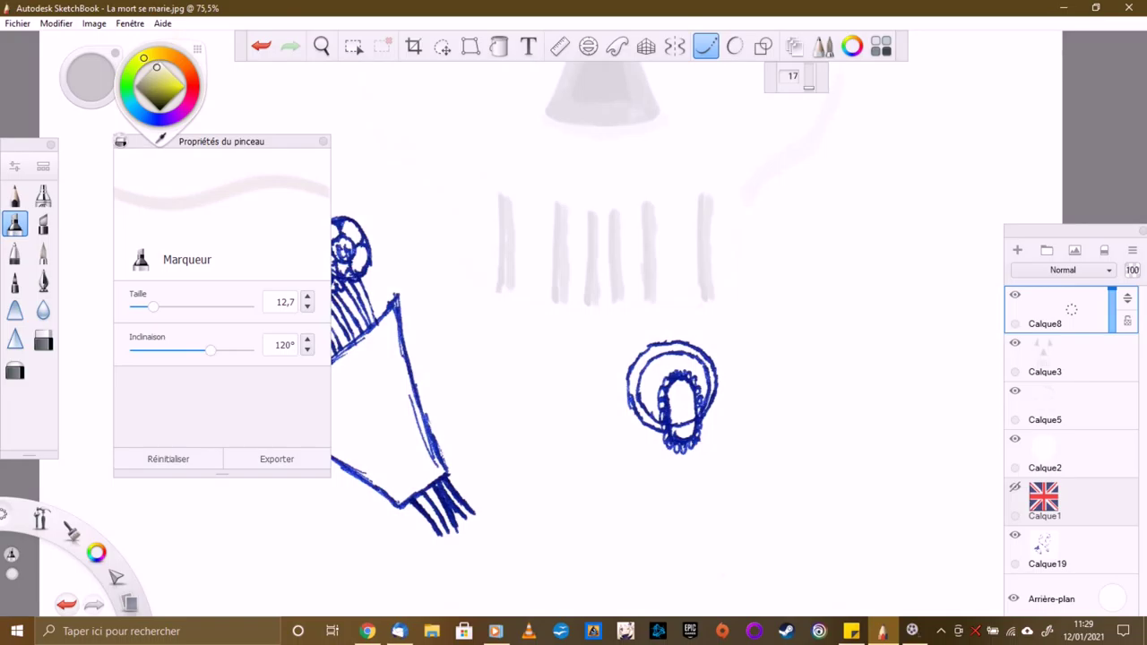
{"action": "left_click_drag", "start_coordinate": [654, 343], "coordinate": [709, 408]}
{"action": "left_click_drag", "start_coordinate": [638, 354], "coordinate": [659, 429]}
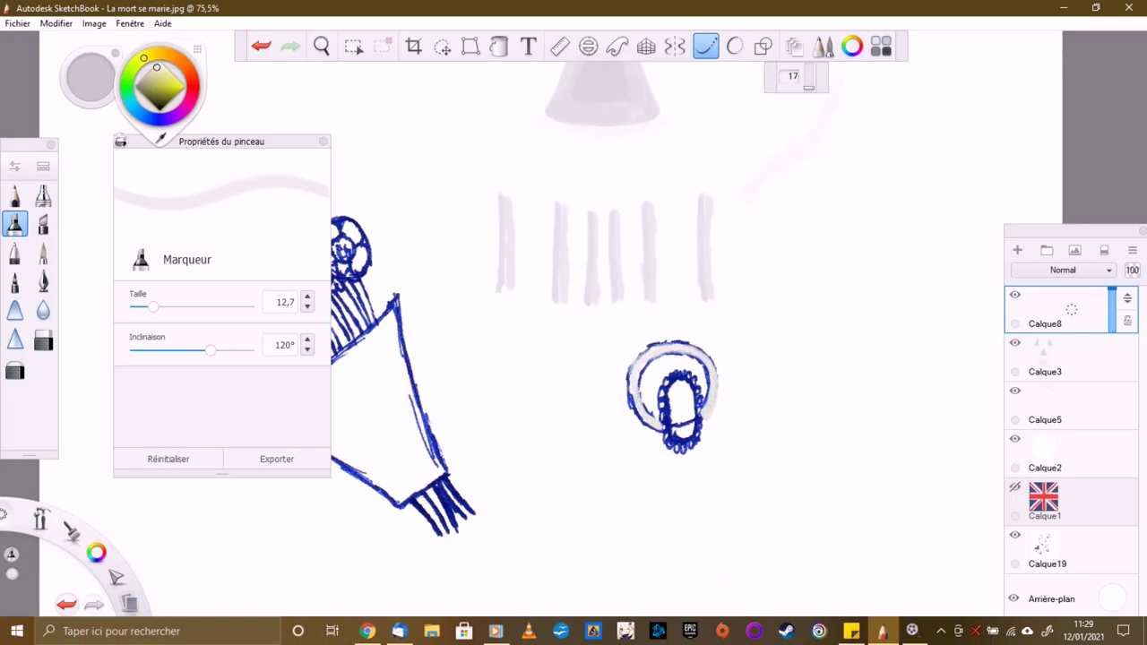
Add a new layer and paint the ring's oval gemstone in solid blue.
{"action": "key", "text": "ctrl+shift+n"}
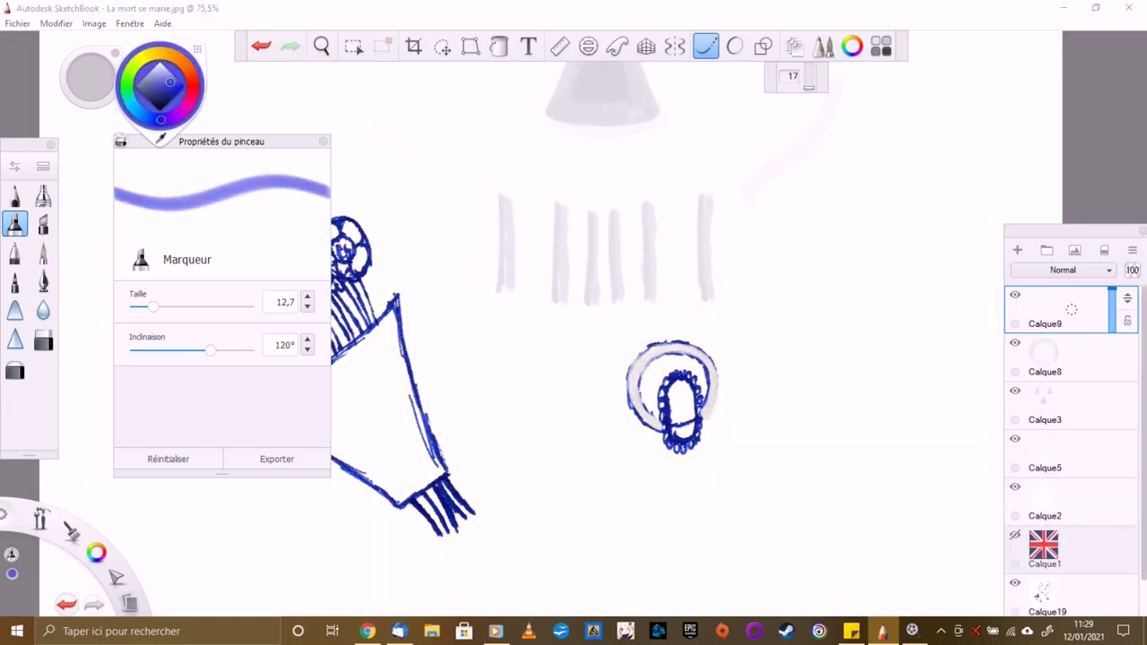
{"action": "left_click_drag", "start_coordinate": [679, 378], "coordinate": [688, 435]}
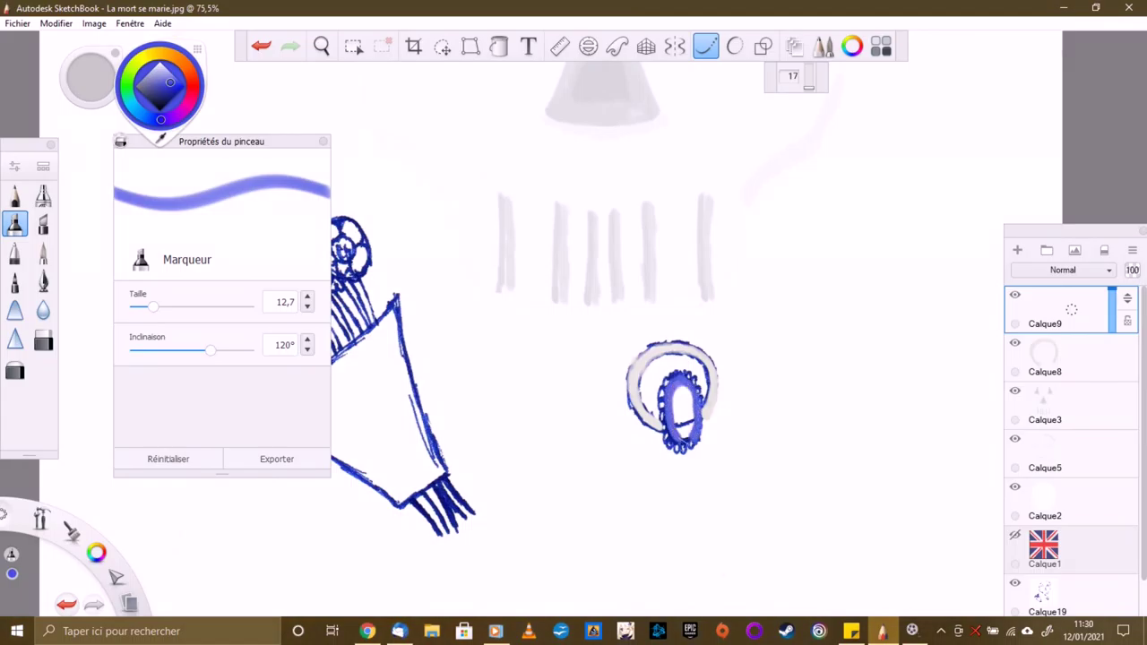
{"action": "left_click_drag", "start_coordinate": [676, 394], "coordinate": [685, 435]}
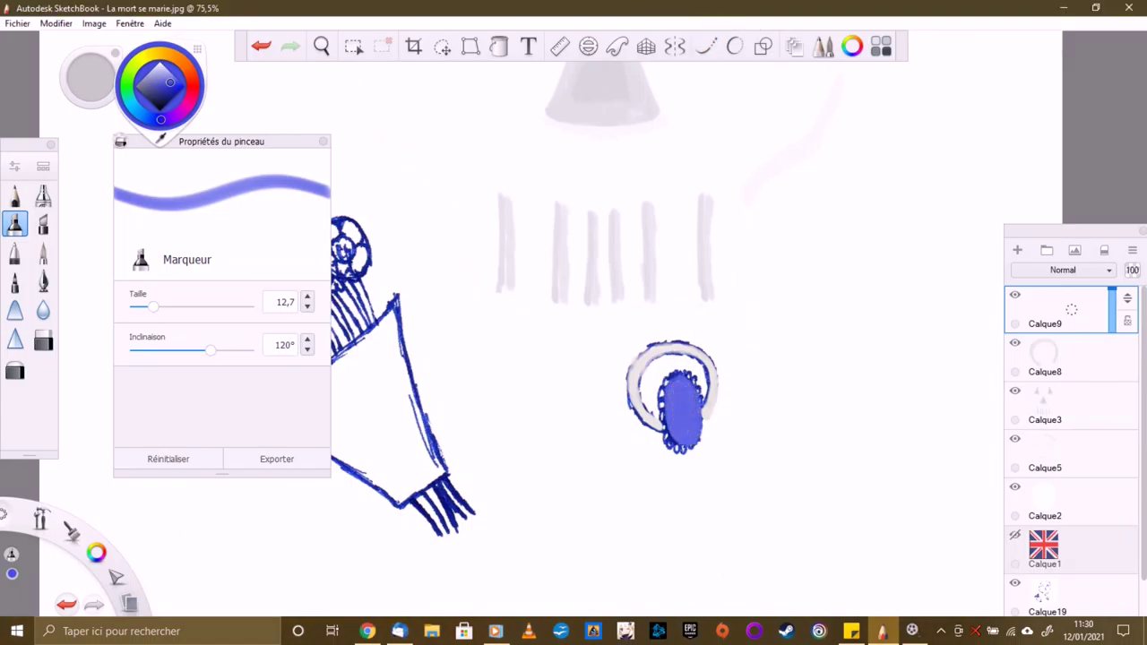
Add a new layer and paint a pale lavender beaded border around the blue gemstone.
{"action": "key", "text": "ctrl+shift+n"}
{"action": "scroll", "coordinate": [746, 391], "scroll_direction": "up", "scroll_amount": 5}
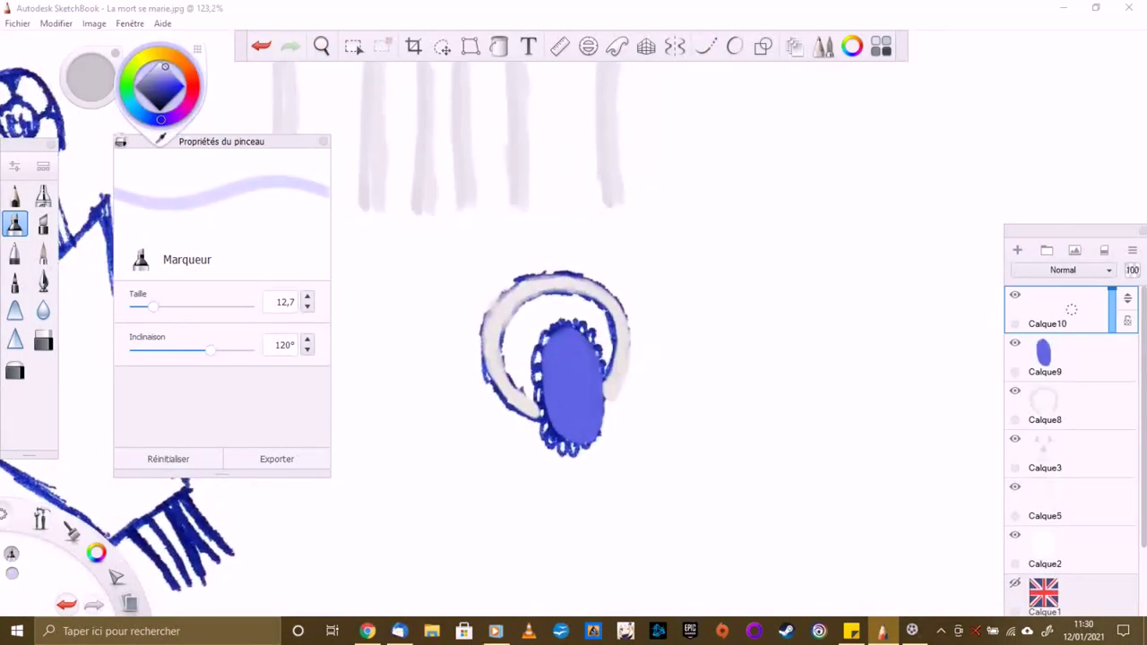
{"action": "left_click_drag", "start_coordinate": [575, 320], "coordinate": [605, 374]}
{"action": "mouse_move", "coordinate": [549, 328]}
{"action": "left_mouse_down"}
{"action": "mouse_move", "coordinate": [540, 416]}
{"action": "mouse_move", "coordinate": [548, 439]}
{"action": "mouse_move", "coordinate": [573, 453]}
{"action": "left_mouse_up"}
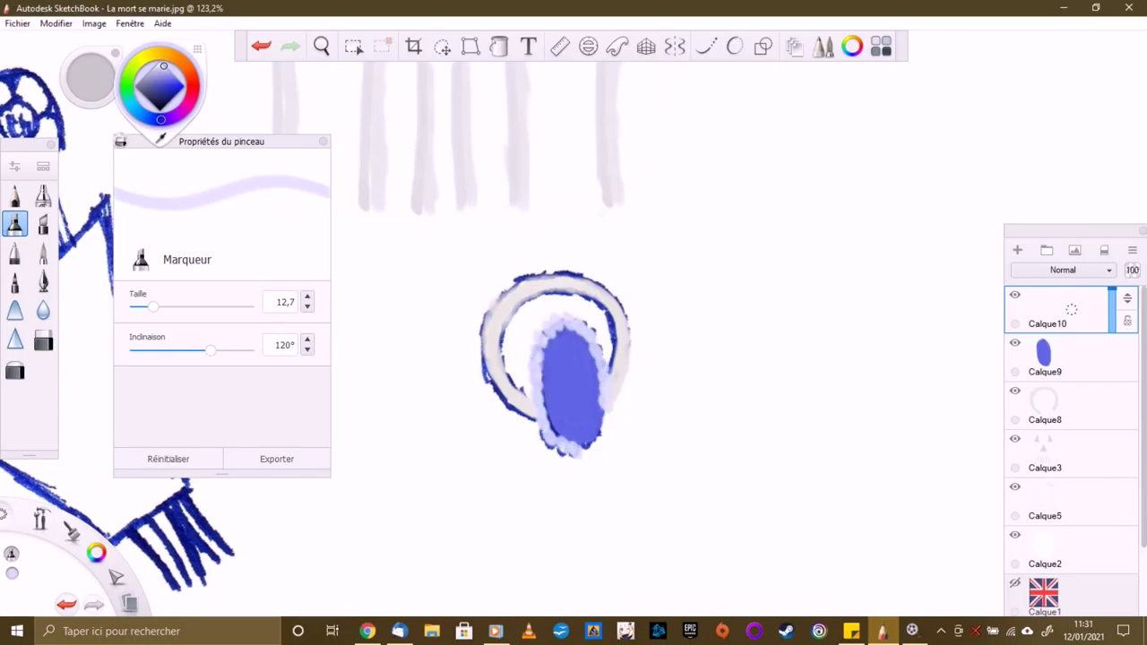
Clean up the edges of the ring's band on Calque8 with the hard eraser at size 11, and undo the last stroke.
{"action": "key", "text": "Home"}
{"action": "left_click", "coordinate": [1046, 407]}
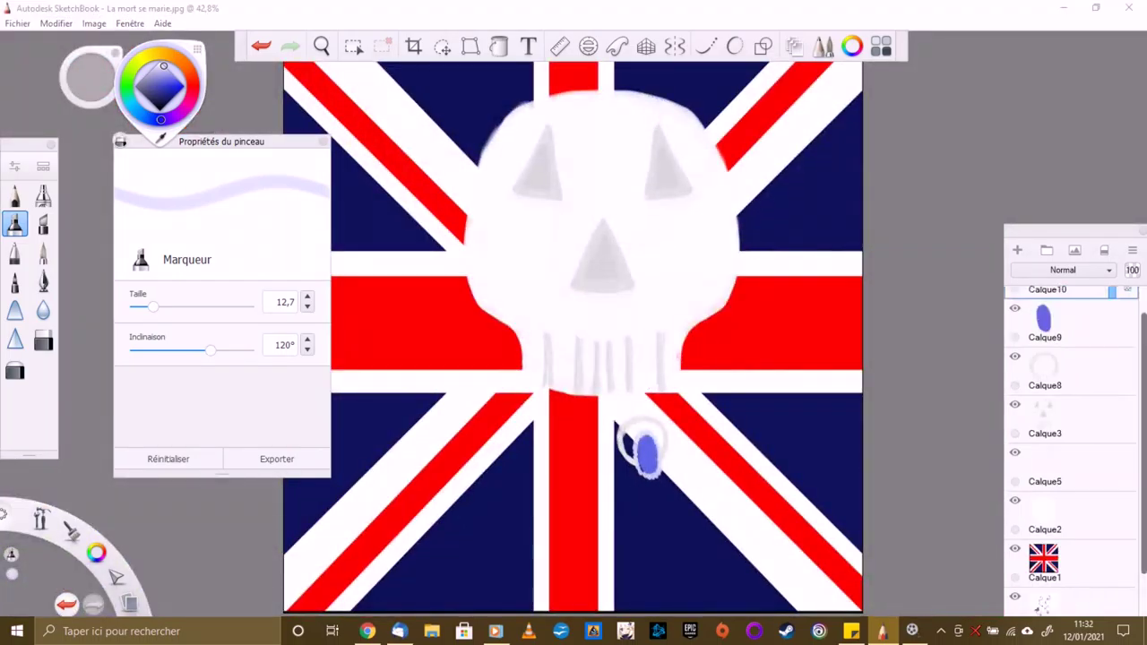
{"action": "left_click_drag", "start_coordinate": [638, 448], "coordinate": [708, 350]}
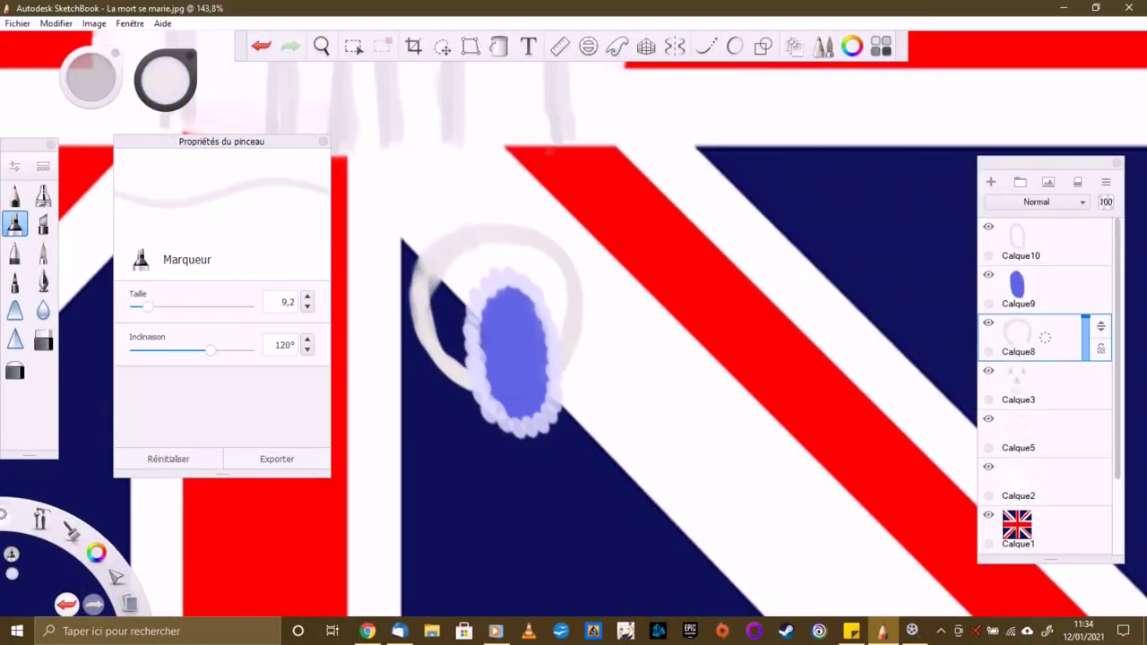
{"action": "key", "text": "e"}
{"action": "left_click_drag", "start_coordinate": [443, 287], "coordinate": [473, 259]}
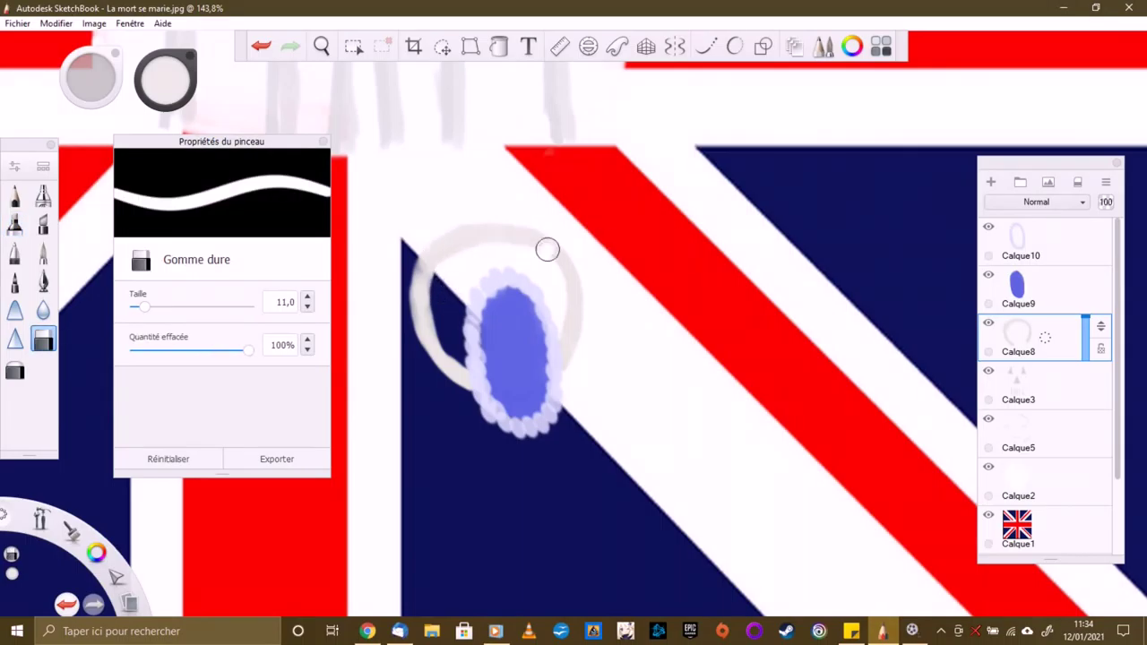
{"action": "key", "text": "e"}
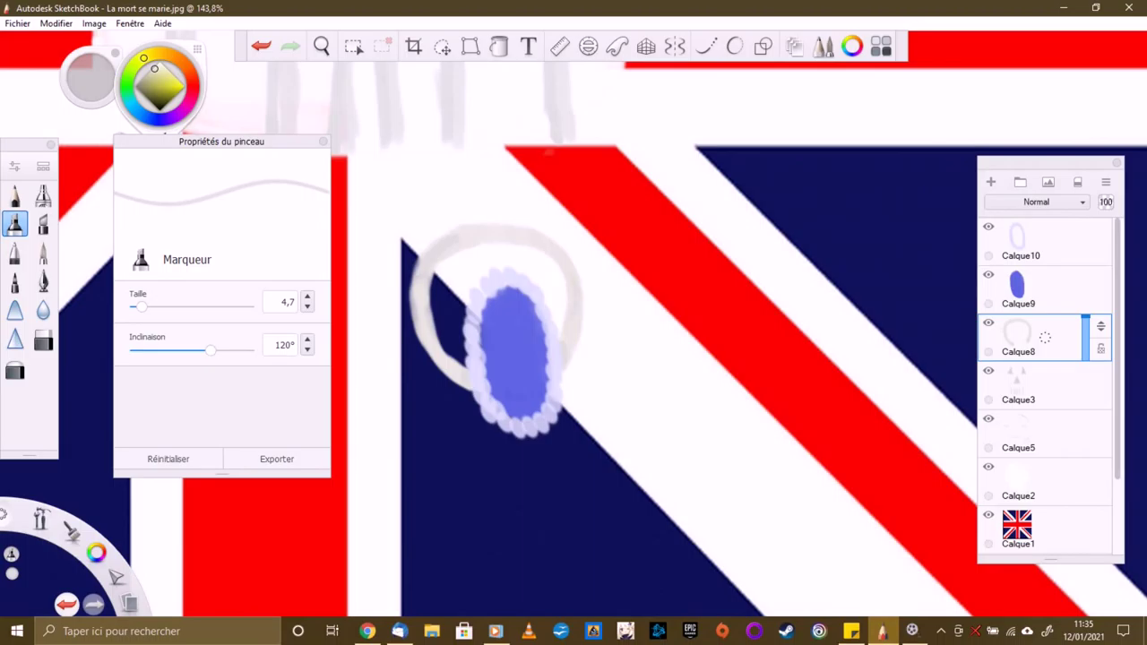
{"action": "key", "text": "ctrl+z"}
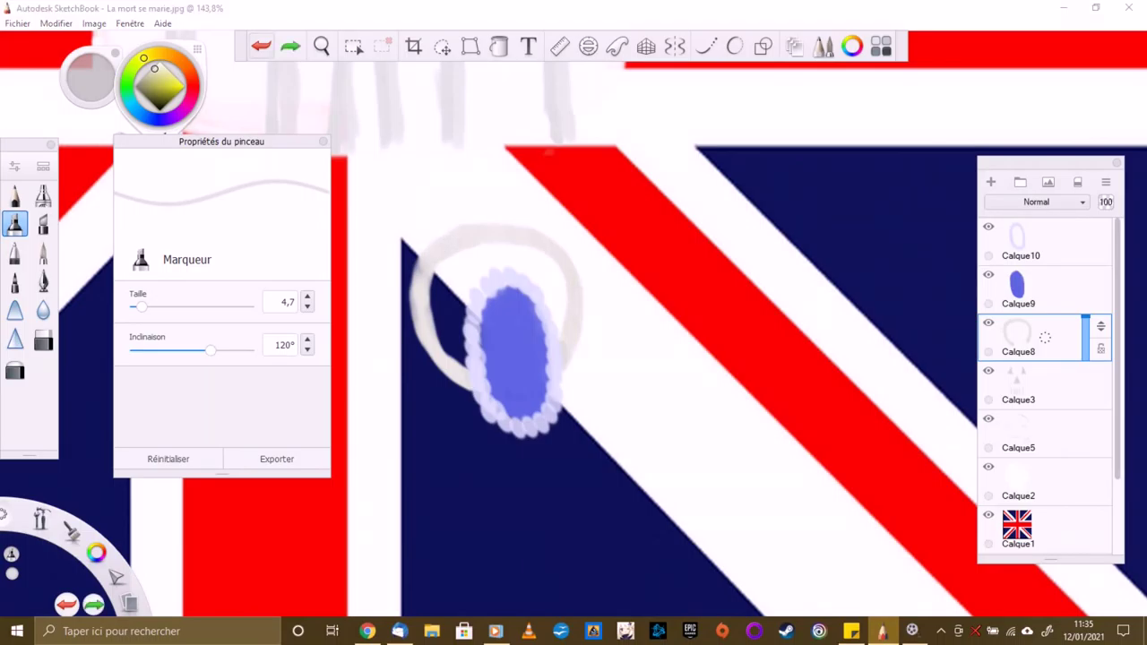
Add a layer above the blue gemstone and paint darker blue facets on it with the Marker at size 4.7.
{"action": "key", "text": "ctrl+shift+n"}
{"action": "key", "text": "ctrl+z"}
{"action": "key", "text": "ctrl+shift+n"}
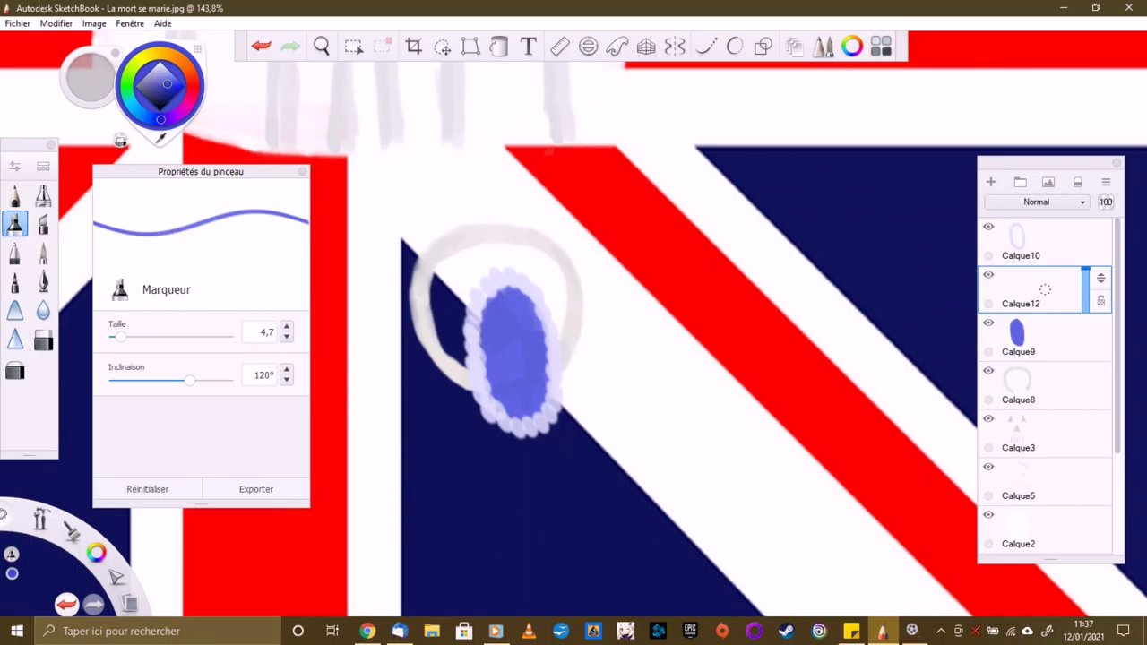
Add a top layer at 60 opacity and paint pale highlights on the gemstone's beaded border with the Marker at size 10.7.
{"action": "key", "text": "Home"}
{"action": "key", "text": "ctrl+shift+n"}
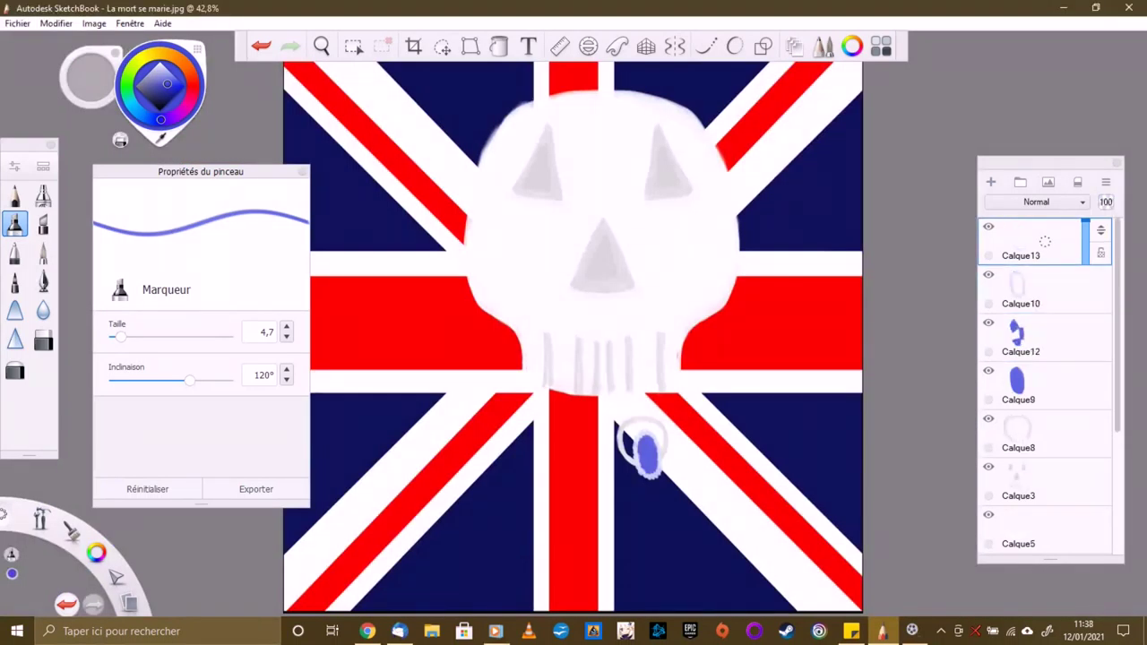
{"action": "scroll", "coordinate": [655, 486], "scroll_direction": "up", "scroll_amount": 5}
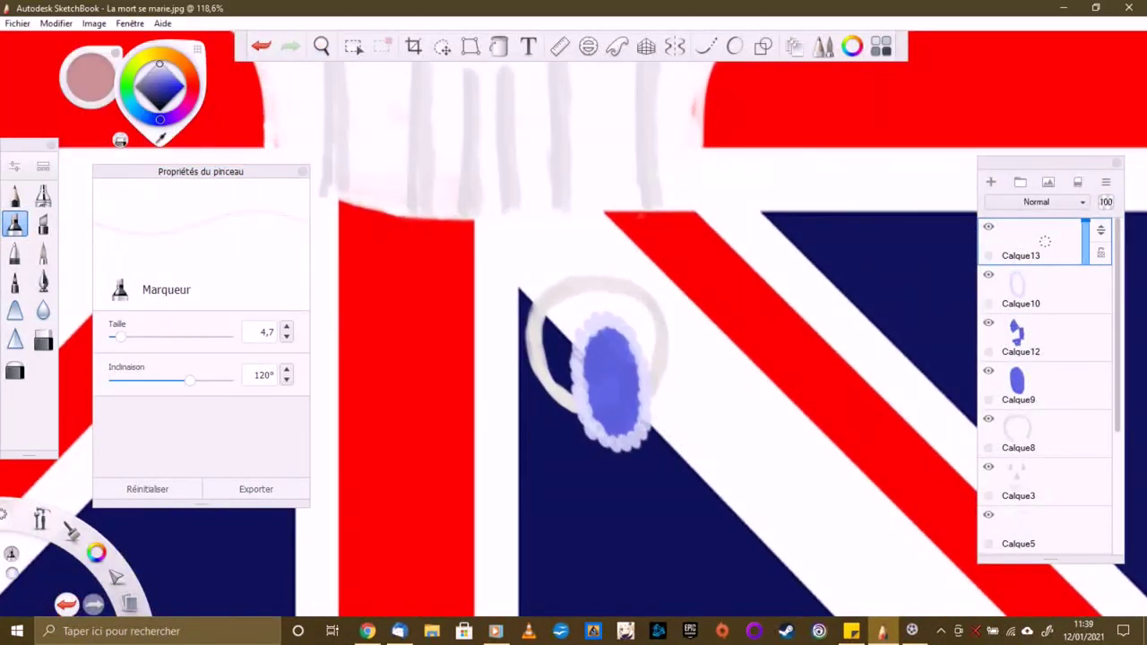
{"action": "key", "text": "bracketright"}
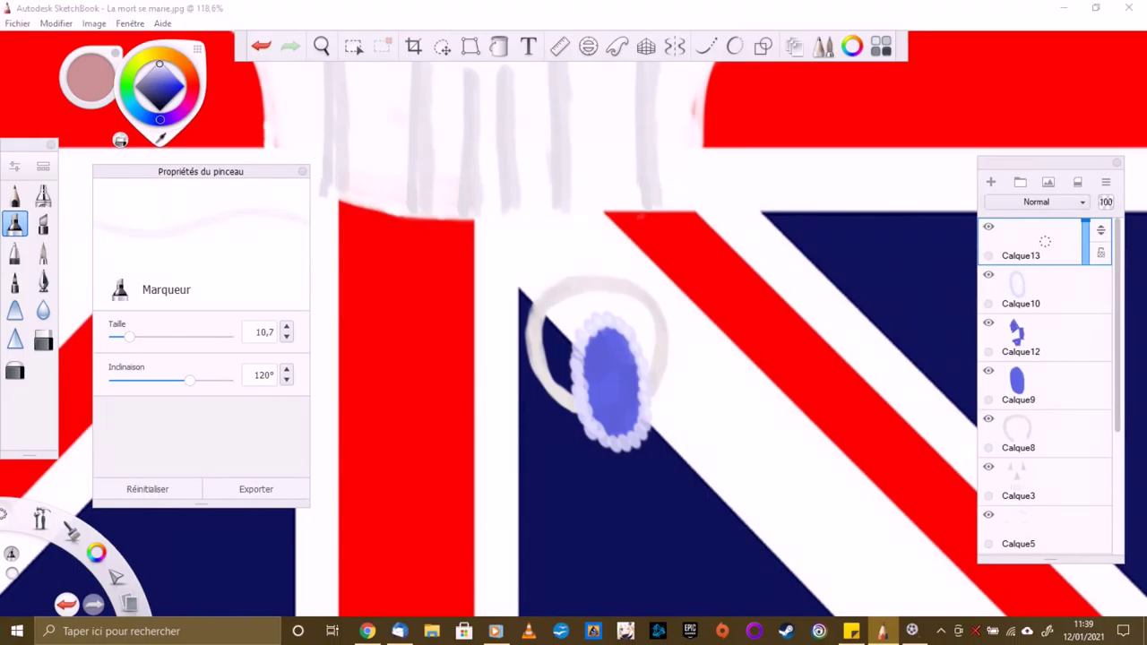
{"action": "left_click", "coordinate": [1106, 202]}
{"action": "type", "text": "60"}
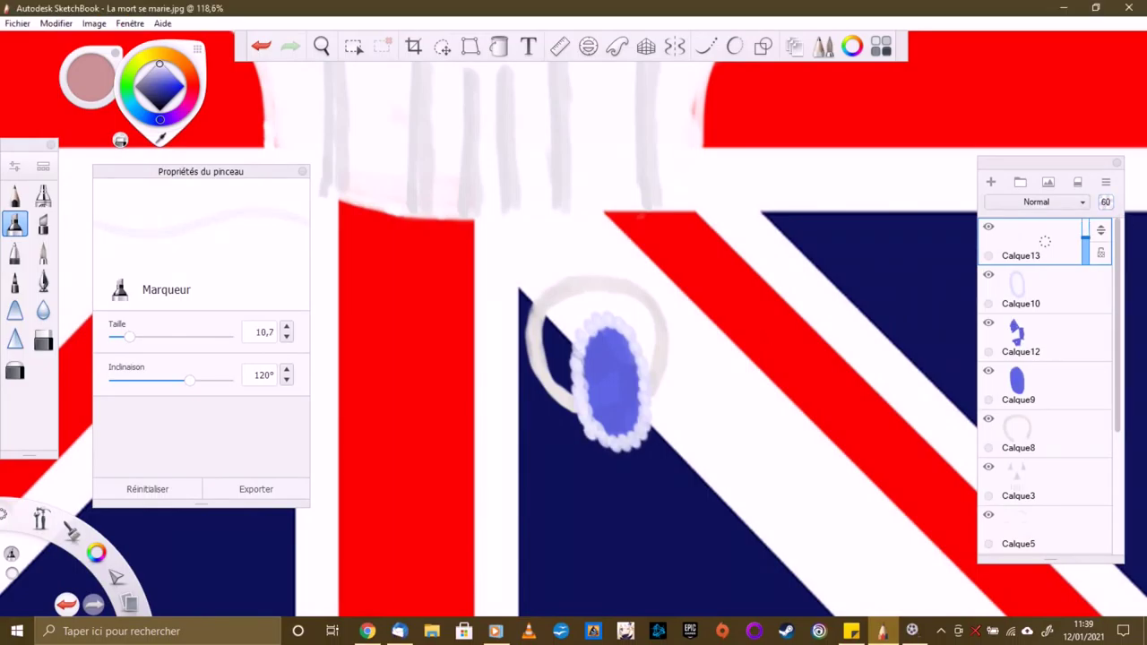
Align the ruler at -45° along the bouquet and draw the first two green stems on Calque14 with the Marker at size 10.7.
{"action": "key", "text": "Home"}
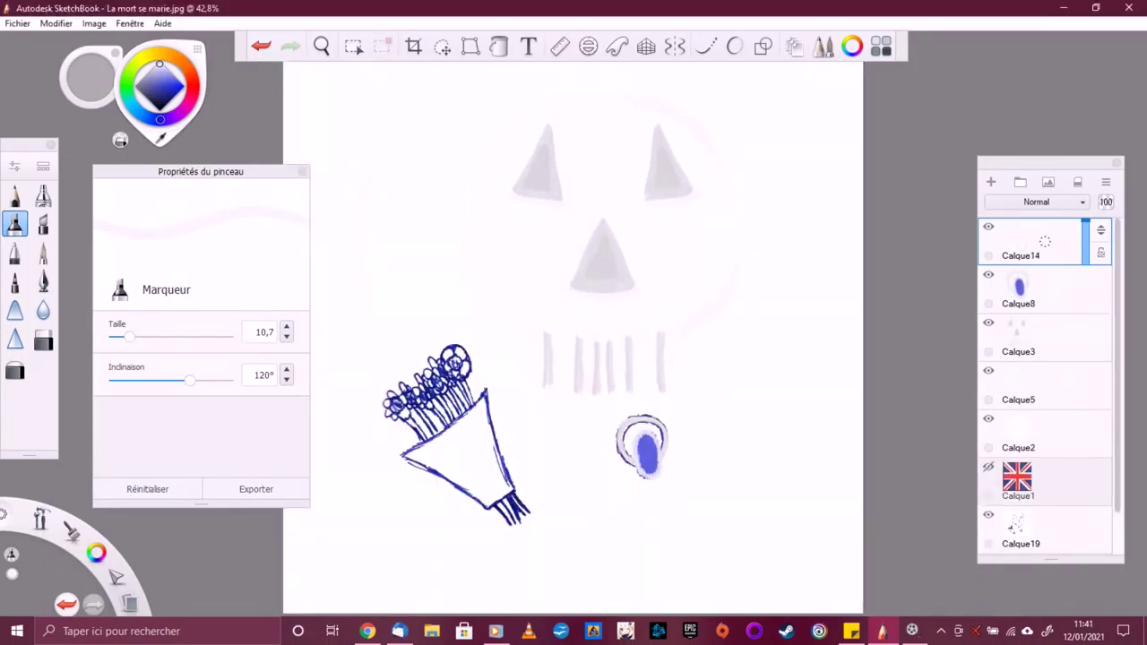
{"action": "left_click_drag", "start_coordinate": [512, 468], "coordinate": [564, 466]}
{"action": "key", "text": "r"}
{"action": "mouse_move", "coordinate": [584, 174]}
{"action": "left_mouse_down"}
{"action": "mouse_move", "coordinate": [473, 381]}
{"action": "mouse_move", "coordinate": [608, 468]}
{"action": "mouse_move", "coordinate": [562, 452]}
{"action": "left_mouse_up"}
{"action": "left_click", "coordinate": [165, 80]}
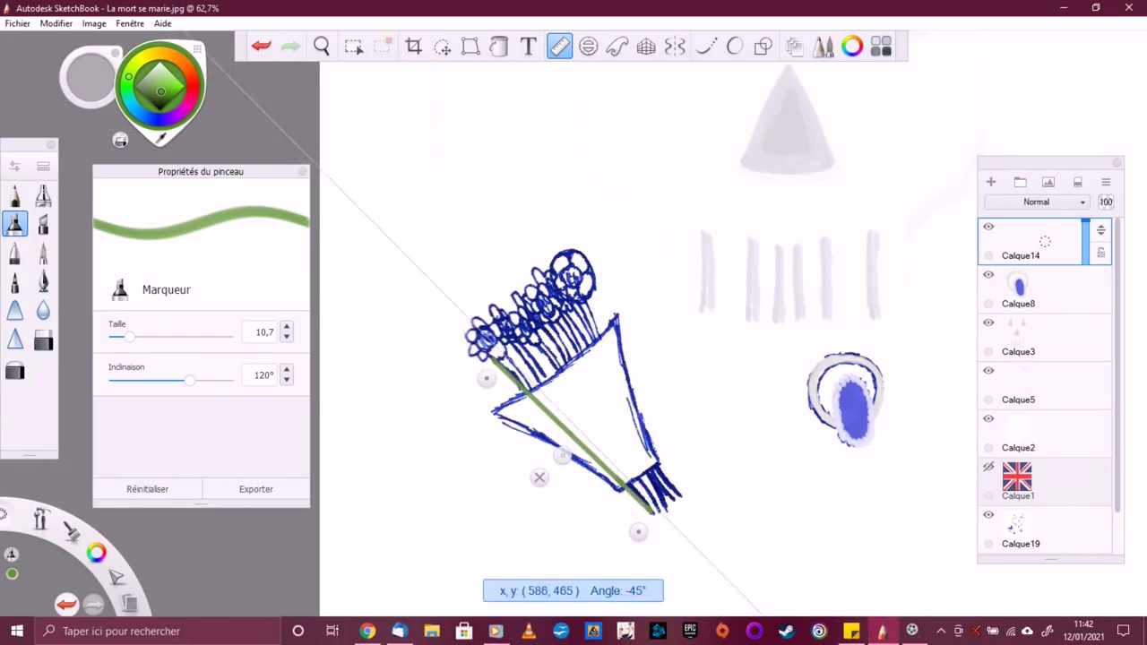
{"action": "left_click_drag", "start_coordinate": [498, 361], "coordinate": [658, 511]}
{"action": "left_click_drag", "start_coordinate": [564, 439], "coordinate": [554, 423]}
{"action": "left_click_drag", "start_coordinate": [491, 351], "coordinate": [652, 507]}
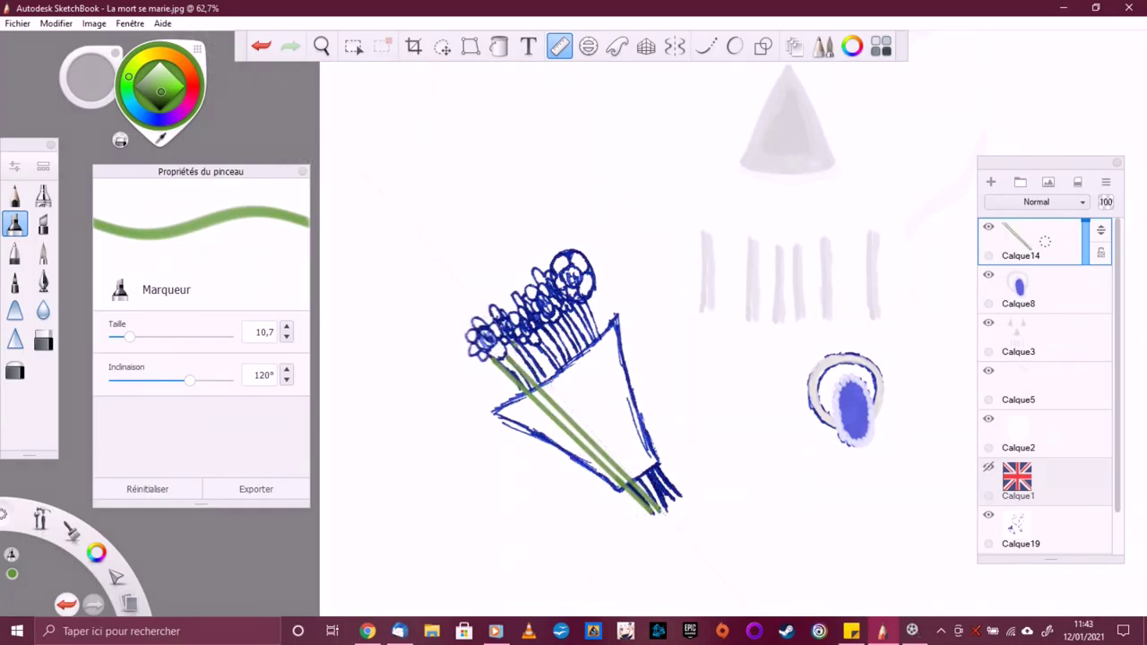
Draw more green stems across the middle of the bouquet along the re-angled ruler with the Marker at size 10.7.
{"action": "left_click_drag", "start_coordinate": [555, 423], "coordinate": [582, 427]}
{"action": "left_click_drag", "start_coordinate": [507, 344], "coordinate": [667, 507]}
{"action": "left_click_drag", "start_coordinate": [582, 426], "coordinate": [585, 435]}
{"action": "left_click_drag", "start_coordinate": [534, 343], "coordinate": [654, 486]}
{"action": "left_click_drag", "start_coordinate": [585, 436], "coordinate": [587, 444]}
{"action": "mouse_move", "coordinate": [538, 339]}
{"action": "left_mouse_down"}
{"action": "mouse_move", "coordinate": [642, 465]}
{"action": "mouse_move", "coordinate": [580, 453]}
{"action": "left_mouse_up"}
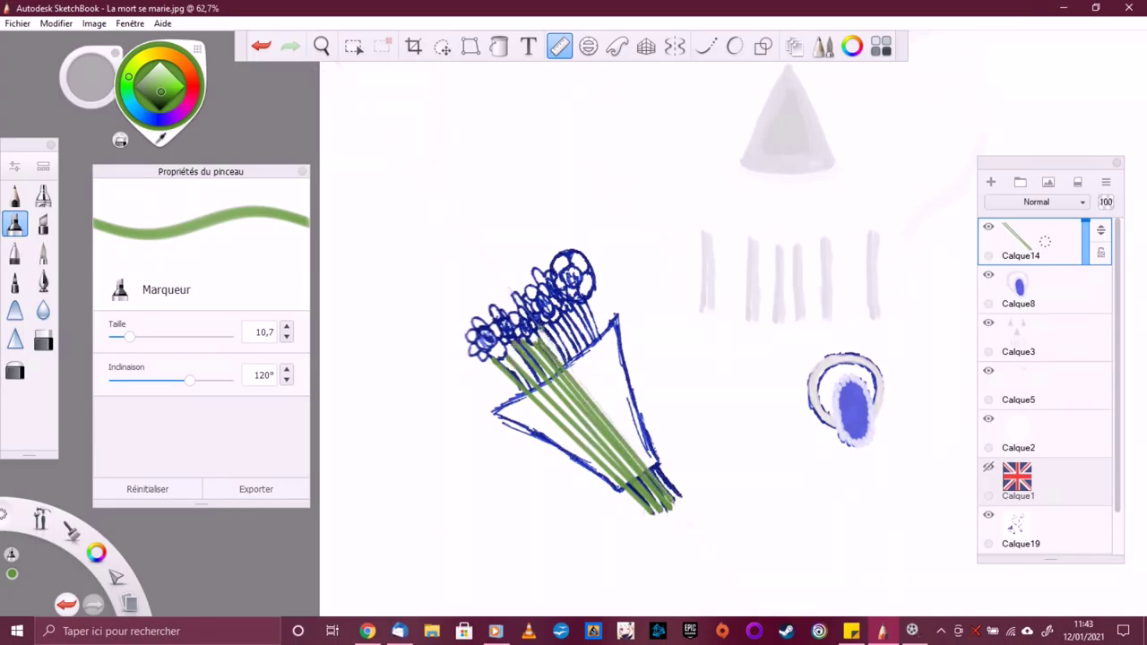
Draw the remaining green stems on the bouquet's right side along the ruler, and add the outermost one with the ruler off.
{"action": "left_click_drag", "start_coordinate": [543, 333], "coordinate": [657, 481]}
{"action": "left_click_drag", "start_coordinate": [581, 453], "coordinate": [573, 444]}
{"action": "left_click_drag", "start_coordinate": [584, 349], "coordinate": [659, 460]}
{"action": "left_click_drag", "start_coordinate": [565, 307], "coordinate": [643, 435]}
{"action": "mouse_move", "coordinate": [542, 336]}
{"action": "left_mouse_down"}
{"action": "mouse_move", "coordinate": [553, 315]}
{"action": "mouse_move", "coordinate": [643, 419]}
{"action": "left_mouse_up"}
{"action": "key", "text": "r"}
{"action": "mouse_move", "coordinate": [584, 296]}
{"action": "left_mouse_down"}
{"action": "mouse_move", "coordinate": [681, 498]}
{"action": "mouse_move", "coordinate": [668, 529]}
{"action": "left_mouse_up"}
Paint lighter green highlights along the stems with the Marker, working up to size 9.7.
{"action": "key", "text": "space"}
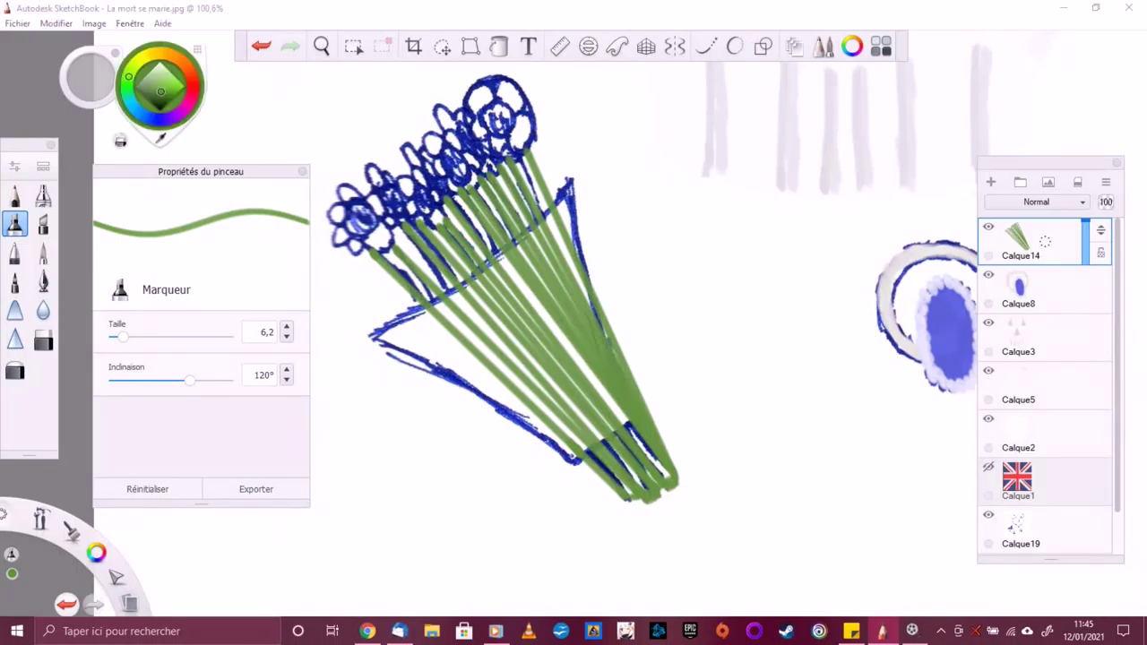
{"action": "left_click_drag", "start_coordinate": [89, 76], "coordinate": [126, 76]}
{"action": "left_click_drag", "start_coordinate": [381, 251], "coordinate": [632, 492]}
{"action": "mouse_move", "coordinate": [412, 224]}
{"action": "left_mouse_down"}
{"action": "mouse_move", "coordinate": [645, 488]}
{"action": "mouse_move", "coordinate": [531, 330]}
{"action": "left_mouse_up"}
{"action": "left_click_drag", "start_coordinate": [90, 76], "coordinate": [72, 77]}
{"action": "left_click_drag", "start_coordinate": [527, 326], "coordinate": [570, 379]}
{"action": "left_click_drag", "start_coordinate": [468, 208], "coordinate": [668, 479]}
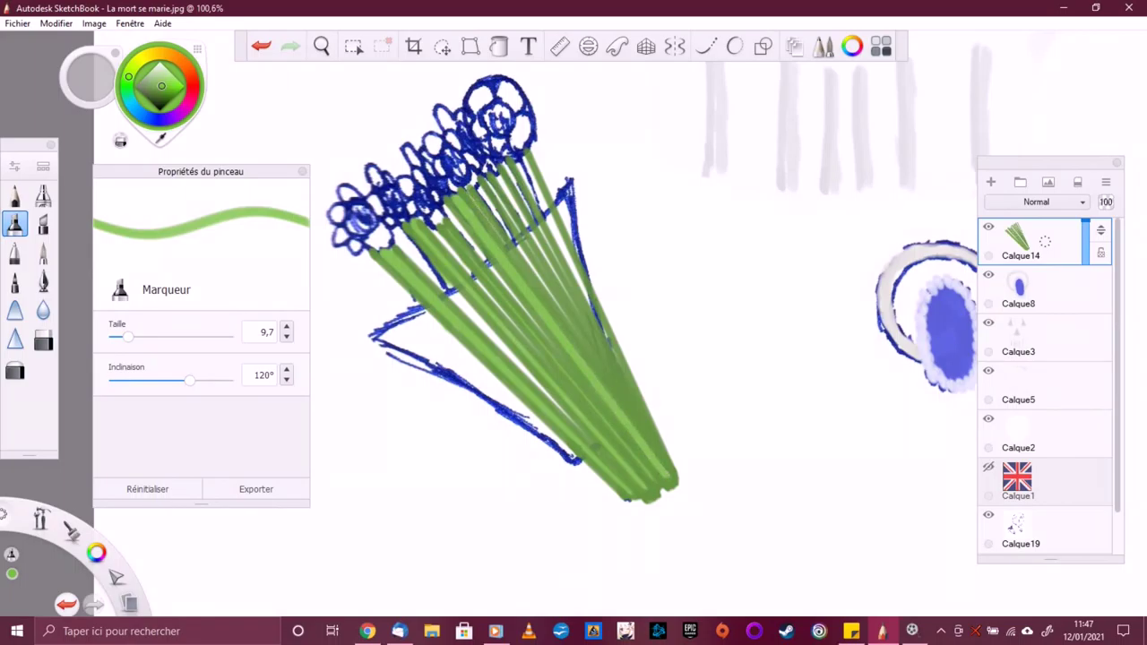
{"action": "left_click_drag", "start_coordinate": [486, 195], "coordinate": [573, 328]}
{"action": "left_click_drag", "start_coordinate": [497, 175], "coordinate": [566, 298]}
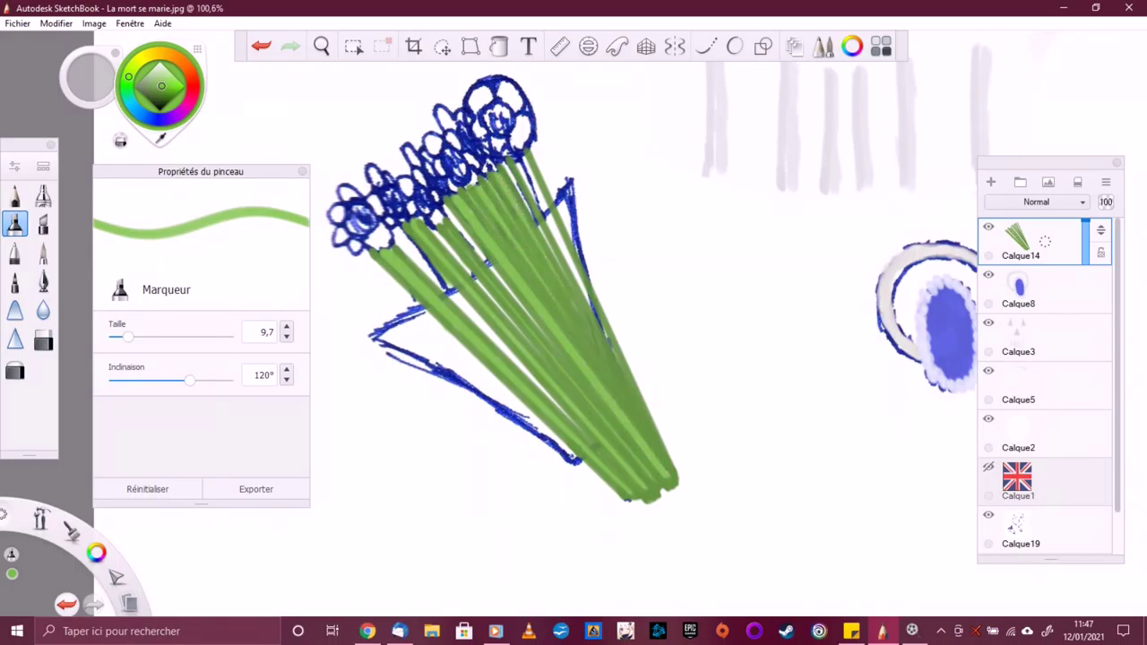
{"action": "left_click_drag", "start_coordinate": [500, 162], "coordinate": [599, 322]}
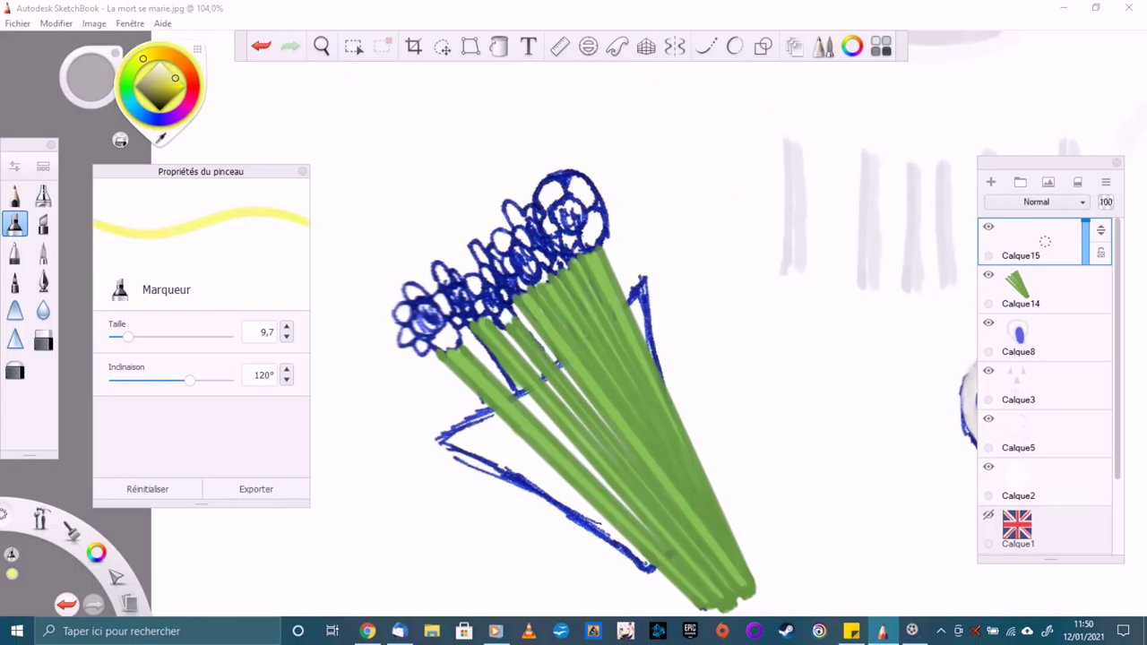
Outline the yellow flower centres at the stem tips on Calque15 with the Marker at size 9.7, using Steady Stroke.
{"action": "left_click", "coordinate": [705, 46]}
{"action": "mouse_move", "coordinate": [420, 333]}
{"action": "left_mouse_down"}
{"action": "mouse_move", "coordinate": [453, 352]}
{"action": "mouse_move", "coordinate": [421, 311]}
{"action": "mouse_move", "coordinate": [493, 322]}
{"action": "mouse_move", "coordinate": [458, 288]}
{"action": "left_mouse_up"}
{"action": "mouse_move", "coordinate": [498, 329]}
{"action": "left_mouse_down"}
{"action": "mouse_move", "coordinate": [489, 279]}
{"action": "mouse_move", "coordinate": [573, 215]}
{"action": "left_mouse_up"}
{"action": "left_click", "coordinate": [705, 46]}
Fill the flower centres with yellow, using the Marker at size 17.8 without Steady Stroke.
{"action": "left_click_drag", "start_coordinate": [128, 337], "coordinate": [140, 337]}
{"action": "mouse_move", "coordinate": [448, 348]}
{"action": "left_mouse_down"}
{"action": "mouse_move", "coordinate": [428, 313]}
{"action": "mouse_move", "coordinate": [460, 321]}
{"action": "left_mouse_up"}
{"action": "left_click_drag", "start_coordinate": [507, 292], "coordinate": [489, 316]}
{"action": "left_click_drag", "start_coordinate": [527, 271], "coordinate": [507, 305]}
{"action": "left_click_drag", "start_coordinate": [547, 255], "coordinate": [521, 282]}
{"action": "left_click_drag", "start_coordinate": [568, 244], "coordinate": [536, 272]}
{"action": "left_click_drag", "start_coordinate": [593, 224], "coordinate": [562, 253]}
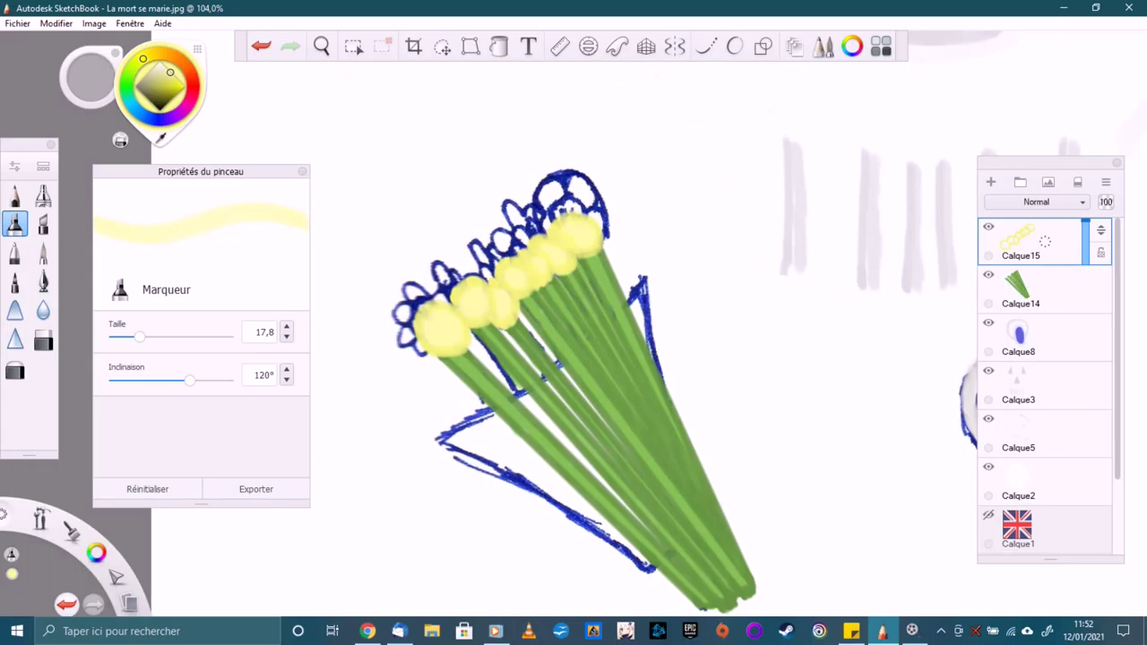
Add a layer and paint orange-red petals on the bouquet's flowers with the Marker at size 8.7 and Steady Stroke at 17.
{"action": "left_click", "coordinate": [990, 182]}
{"action": "left_click", "coordinate": [705, 46]}
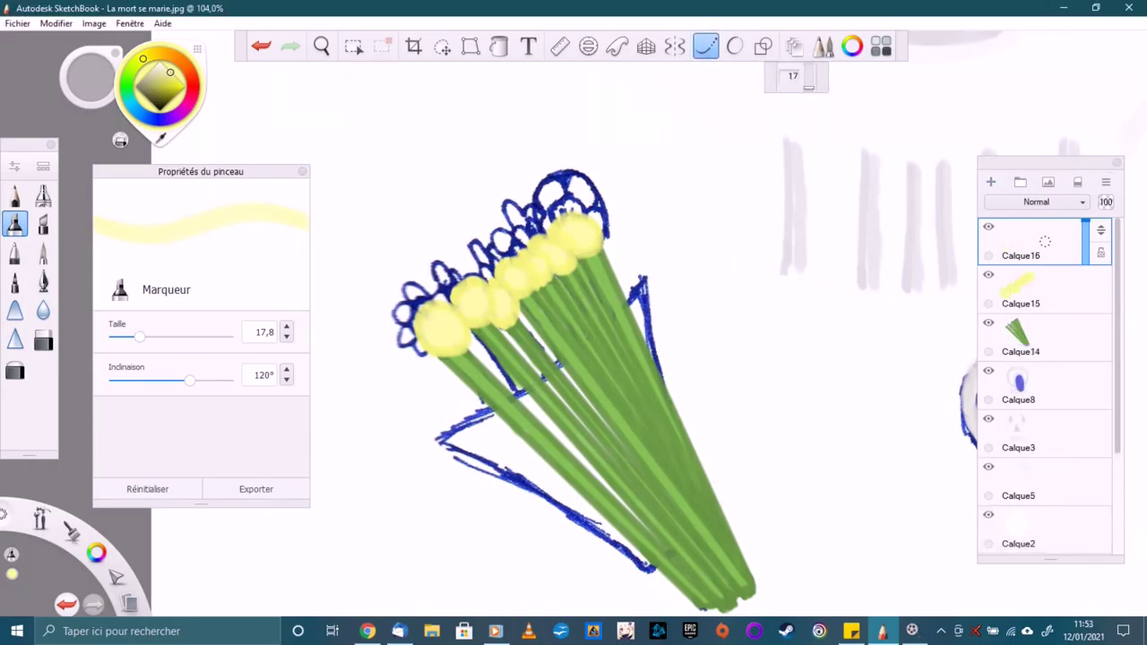
{"action": "mouse_move", "coordinate": [427, 283]}
{"action": "left_mouse_down"}
{"action": "mouse_move", "coordinate": [403, 310]}
{"action": "mouse_move", "coordinate": [400, 362]}
{"action": "mouse_move", "coordinate": [439, 375]}
{"action": "left_mouse_up"}
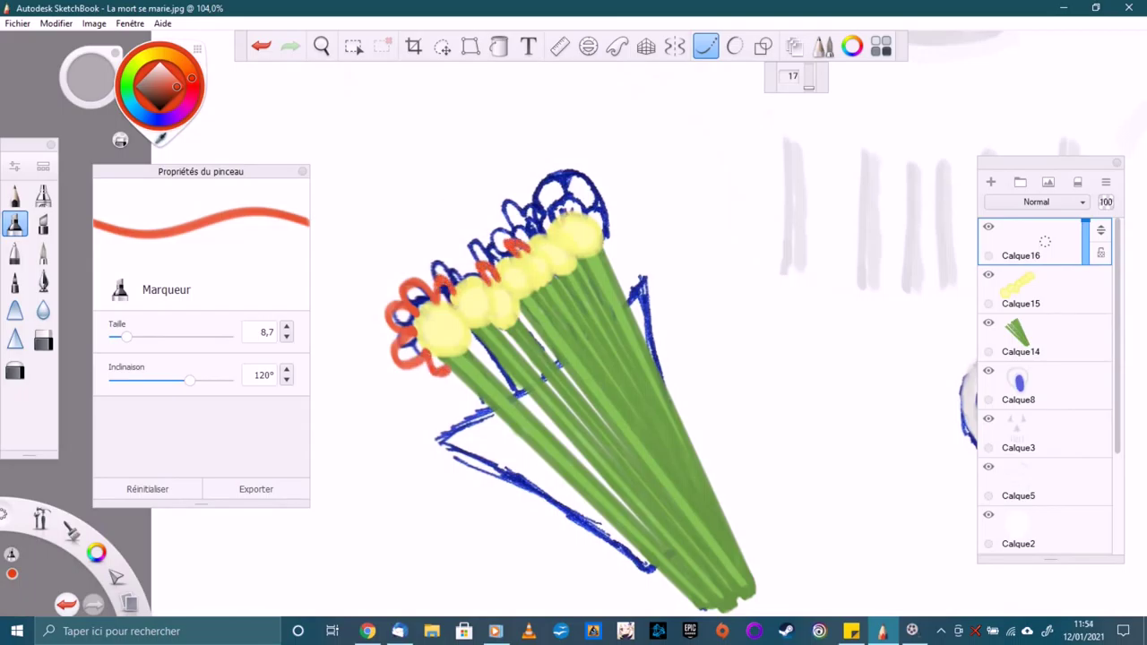
{"action": "mouse_move", "coordinate": [541, 211]}
{"action": "left_mouse_down"}
{"action": "mouse_move", "coordinate": [599, 205]}
{"action": "mouse_move", "coordinate": [613, 248]}
{"action": "left_mouse_up"}
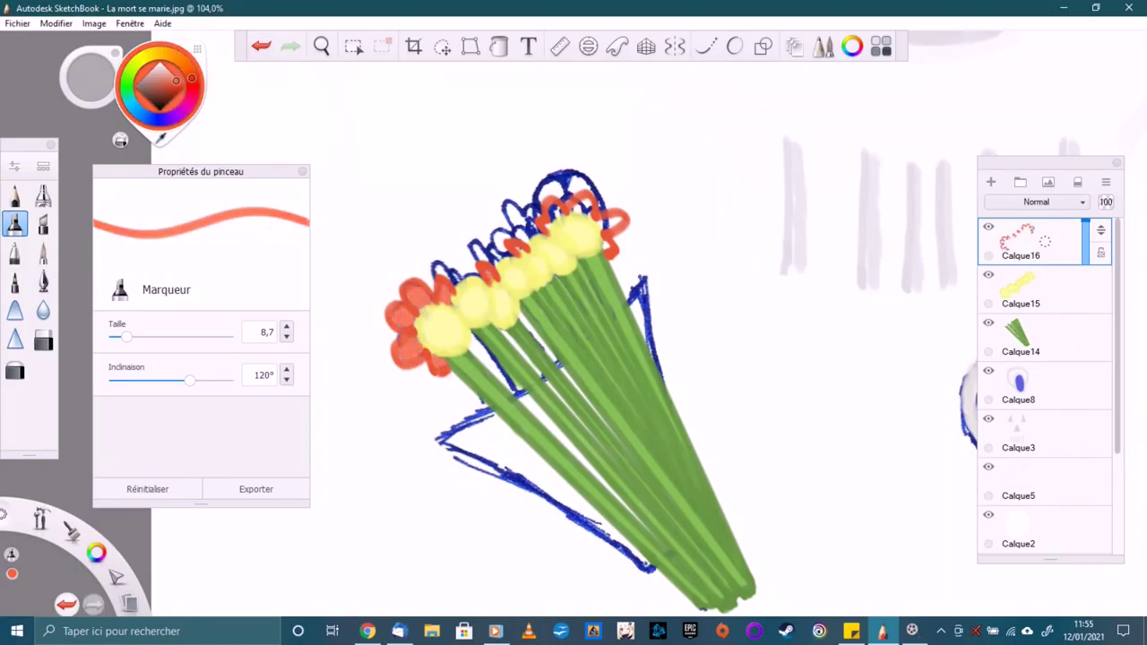
Place the orange-red petals beneath the yellow centres, and paint pink petals on the inner flowers on a new layer between them.
{"action": "key", "text": "ctrl+shift+n"}
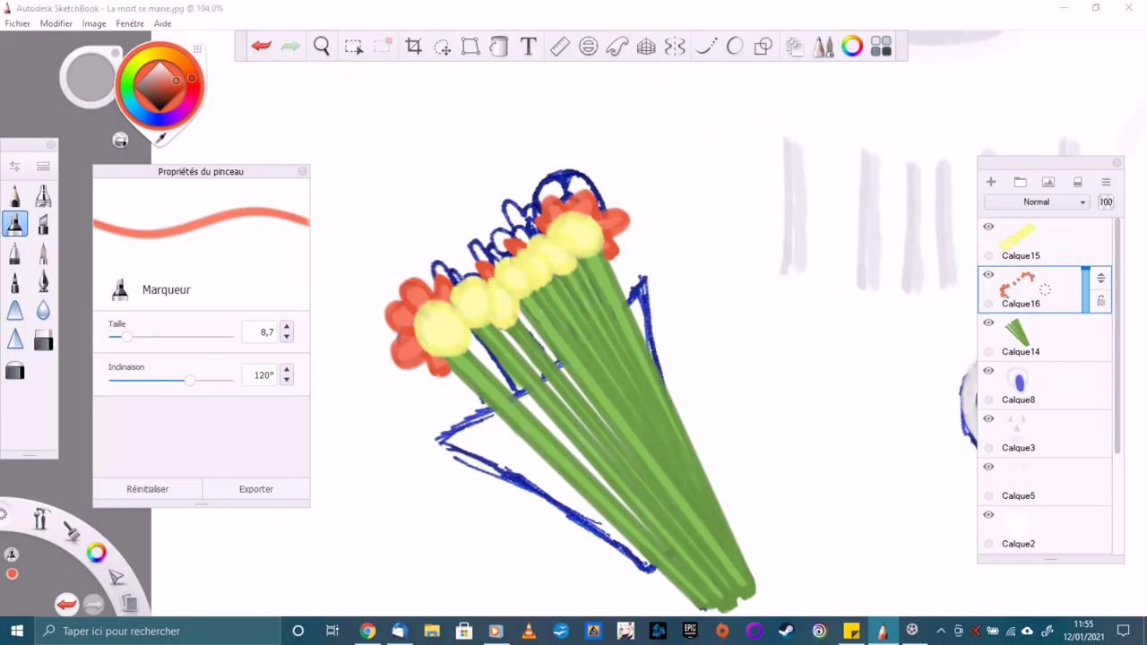
{"action": "left_click_drag", "start_coordinate": [190, 78], "coordinate": [191, 97]}
{"action": "left_click", "coordinate": [705, 46]}
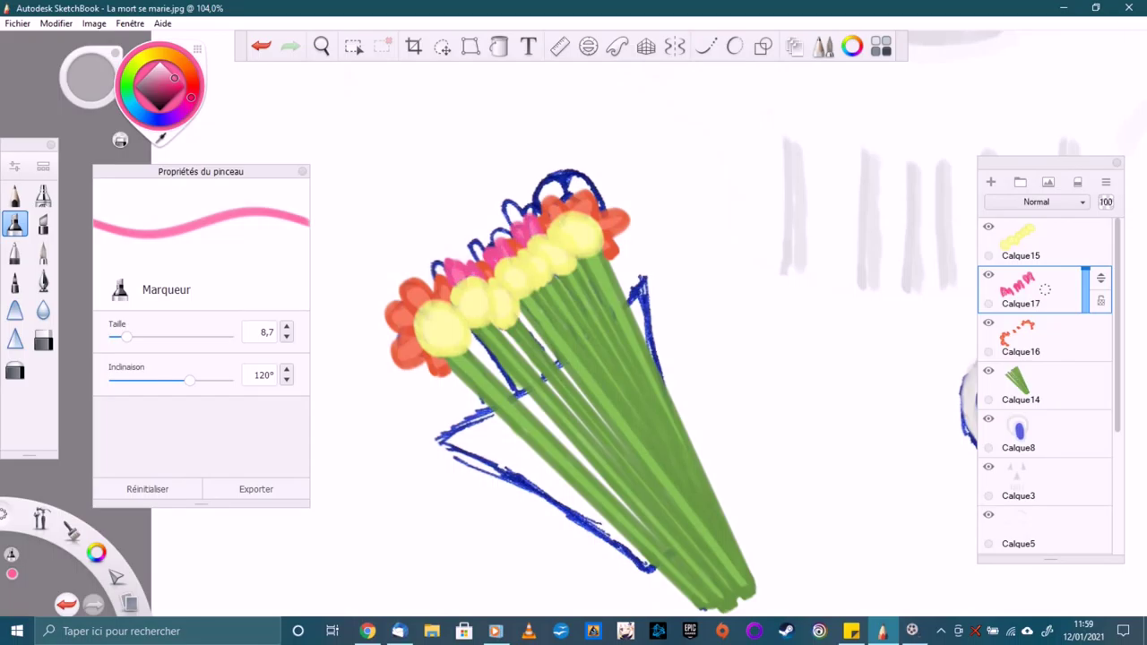
Add a top layer, paint darker yellow texture on the flower centres with the Marker at size 8.7, and show the Union Jack layer.
{"action": "key", "text": "ctrl+shift+n"}
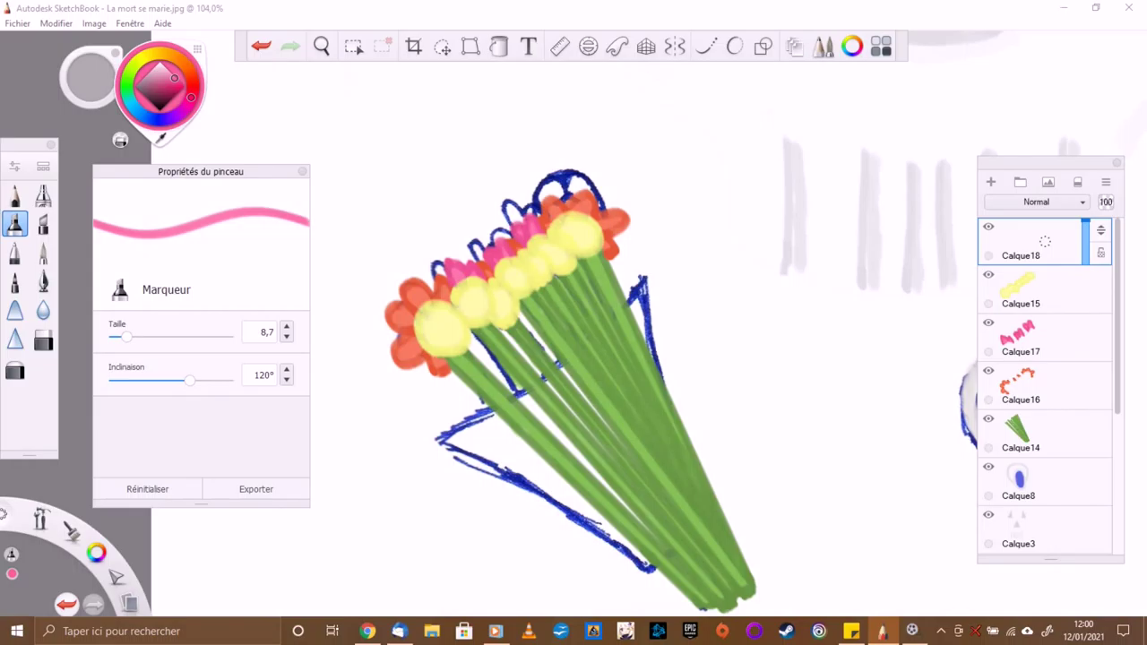
{"action": "left_click_drag", "start_coordinate": [160, 137], "coordinate": [439, 327]}
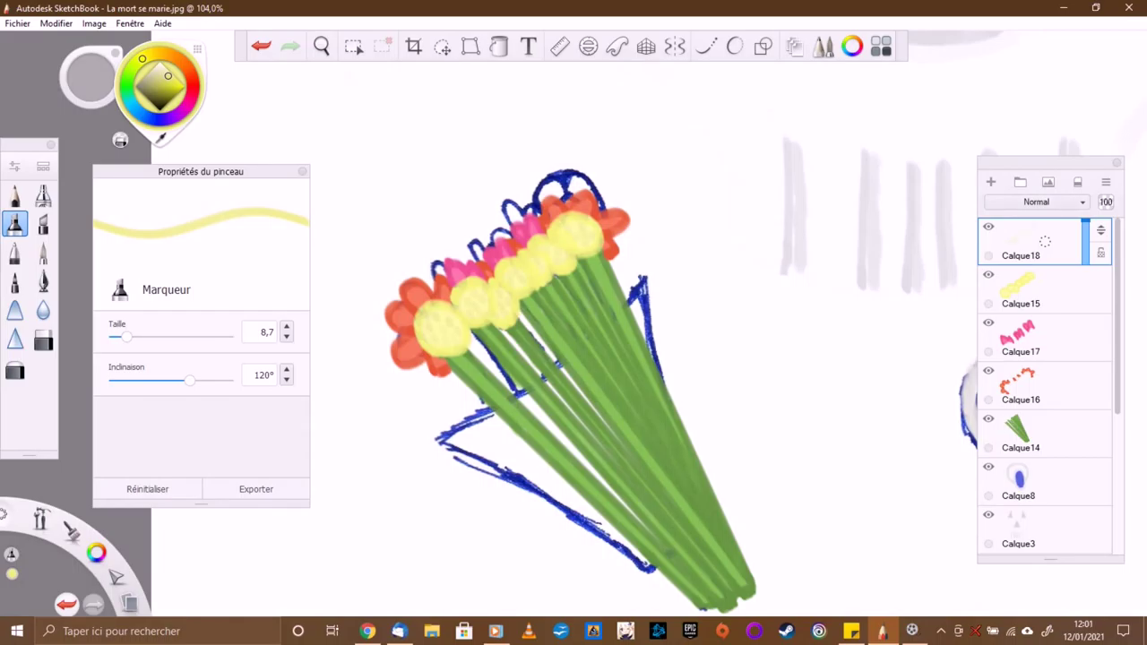
{"action": "key", "text": "Delete"}
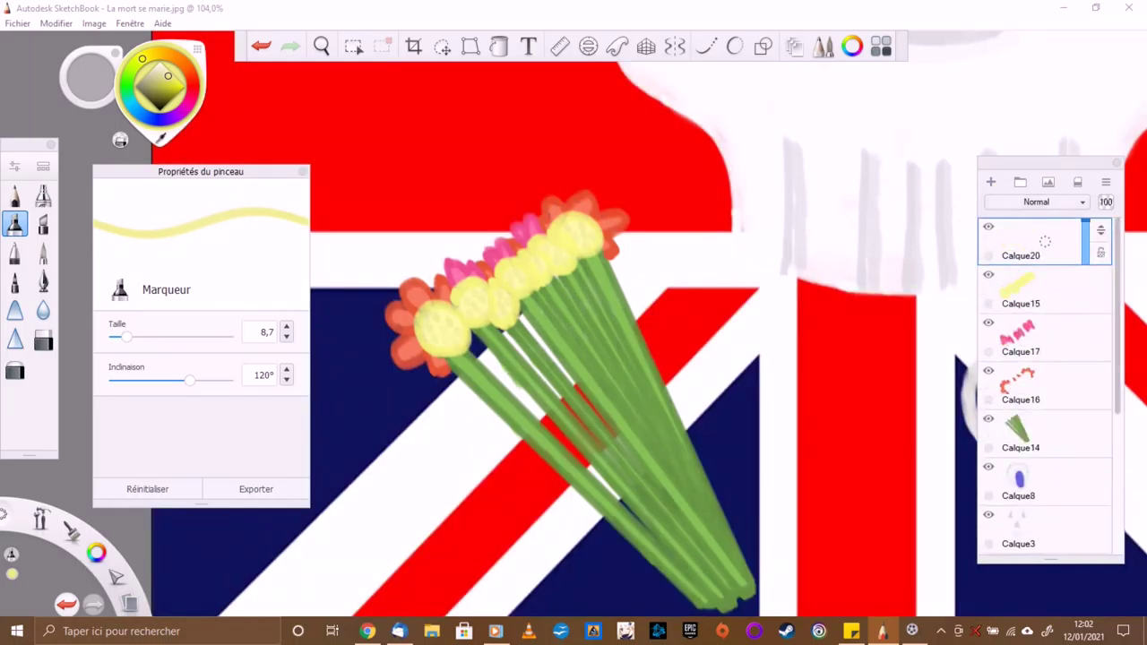
Merge the flower layers into Calque14 and outline the bouquet's wrapper in the petals' pink on Calque20 with the Marker at size 8.7.
{"action": "left_click", "coordinate": [1030, 242]}
{"action": "scroll", "coordinate": [591, 376], "scroll_direction": "down", "scroll_amount": 3}
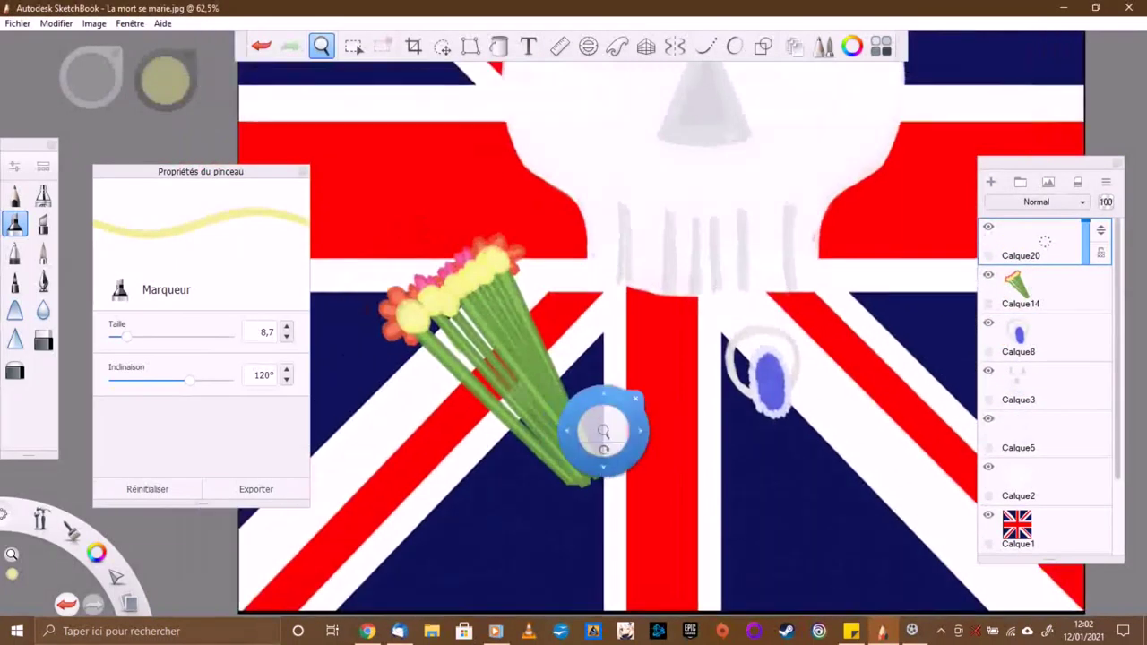
{"action": "left_click", "coordinate": [452, 263], "text": "alt"}
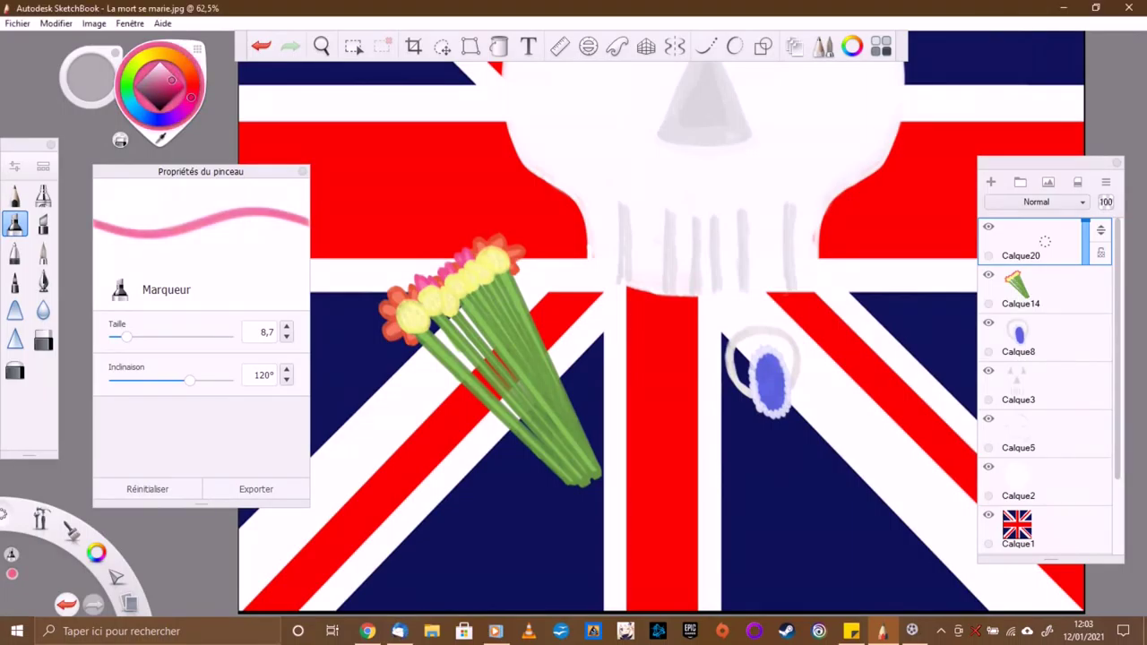
{"action": "left_click", "coordinate": [705, 46]}
{"action": "left_click_drag", "start_coordinate": [552, 289], "coordinate": [586, 428]}
{"action": "left_click_drag", "start_coordinate": [416, 364], "coordinate": [533, 476]}
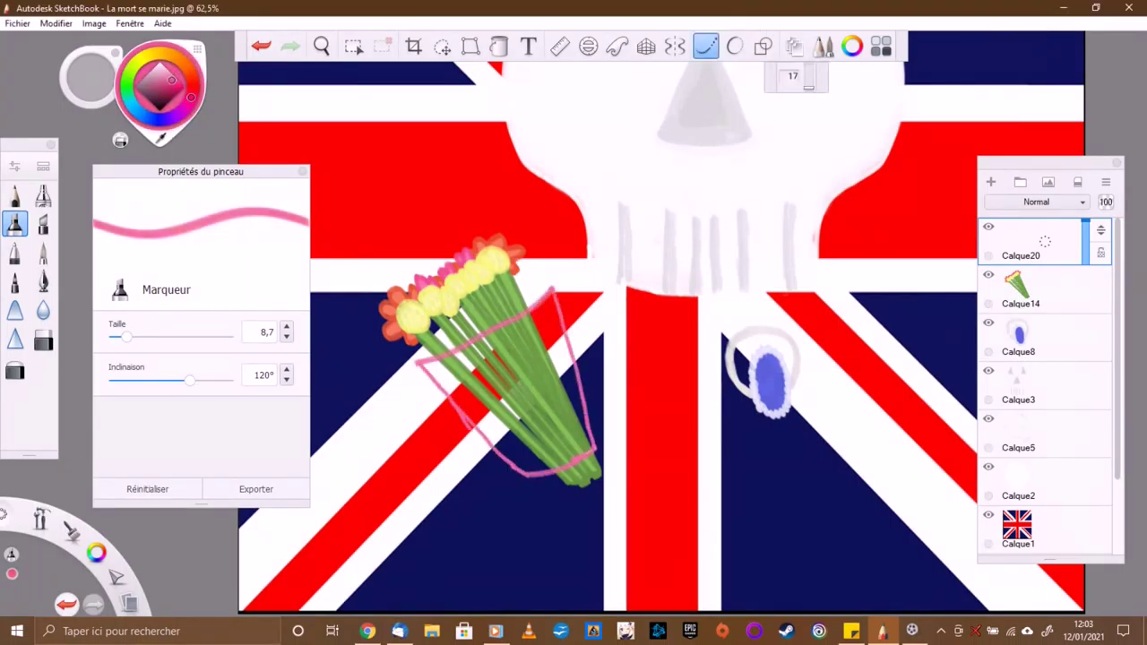
Fill the bouquet's wrapper with pink using the Marker at size 36.5, reducing it to 22.4 for the edges.
{"action": "mouse_move", "coordinate": [533, 358]}
{"action": "left_mouse_down"}
{"action": "mouse_move", "coordinate": [519, 385]}
{"action": "mouse_move", "coordinate": [489, 358]}
{"action": "mouse_move", "coordinate": [556, 421]}
{"action": "mouse_move", "coordinate": [457, 395]}
{"action": "left_mouse_up"}
{"action": "mouse_move", "coordinate": [497, 444]}
{"action": "left_mouse_down"}
{"action": "mouse_move", "coordinate": [555, 470]}
{"action": "mouse_move", "coordinate": [587, 416]}
{"action": "left_mouse_up"}
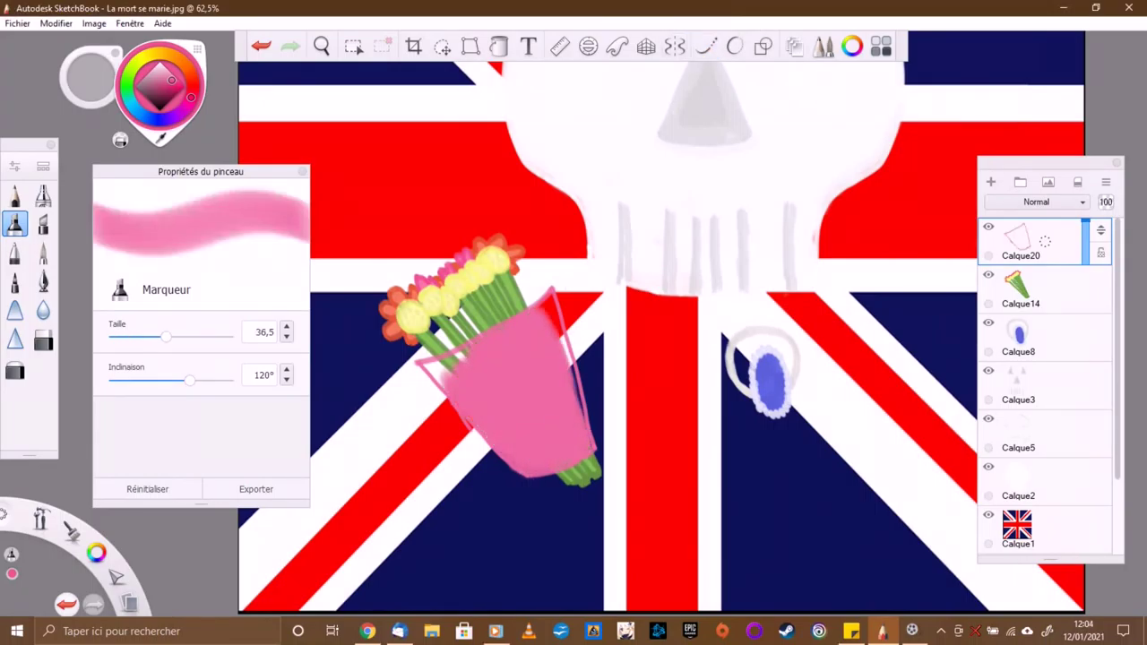
{"action": "key", "text": "bracketleft"}
{"action": "key", "text": "bracketleft"}
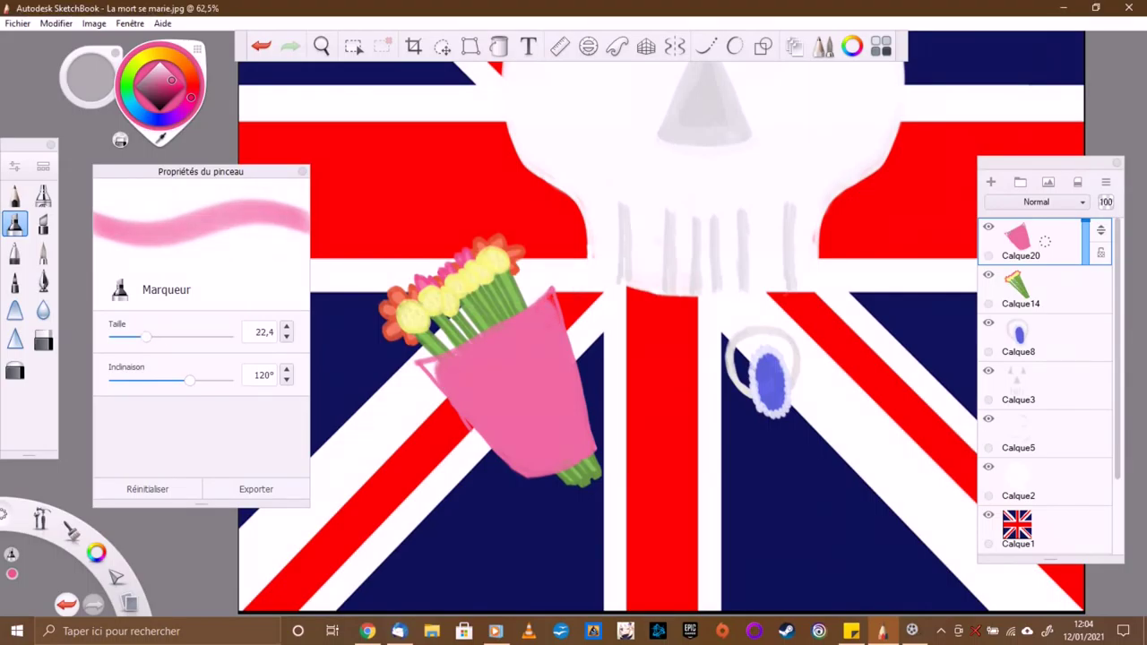
Clean up the wrapper's edges with the hard eraser at size 11, and nudge the wrapper into place over the stems.
{"action": "key", "text": "e"}
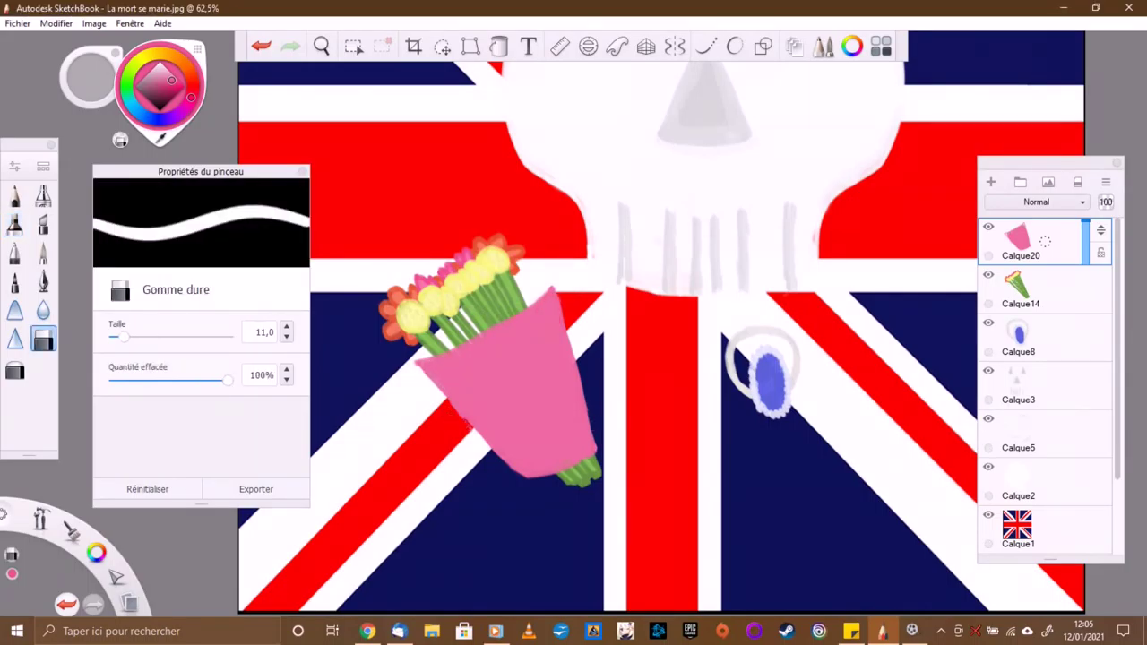
{"action": "left_click", "coordinate": [443, 47]}
{"action": "left_click_drag", "start_coordinate": [591, 382], "coordinate": [583, 401]}
{"action": "key", "text": "Escape"}
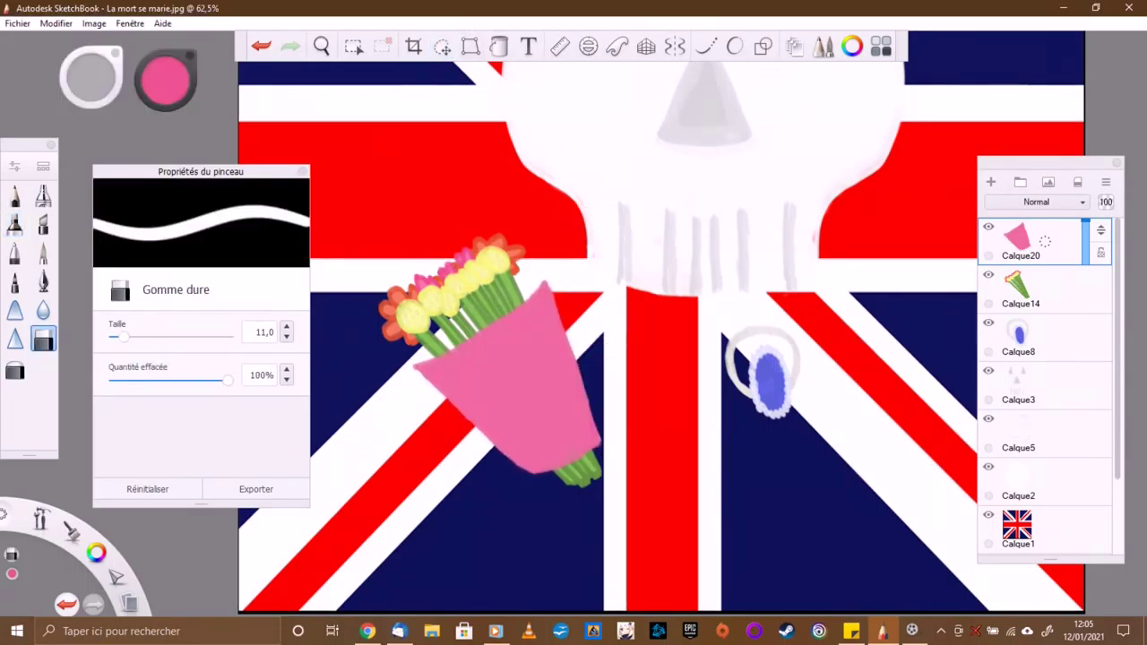
Add a layer above the wrapper and paint darker pink fold lines on it with the Marker at size 12.2.
{"action": "key", "text": "ctrl+shift+n"}
{"action": "key", "text": "b"}
{"action": "key", "text": "bracketleft"}
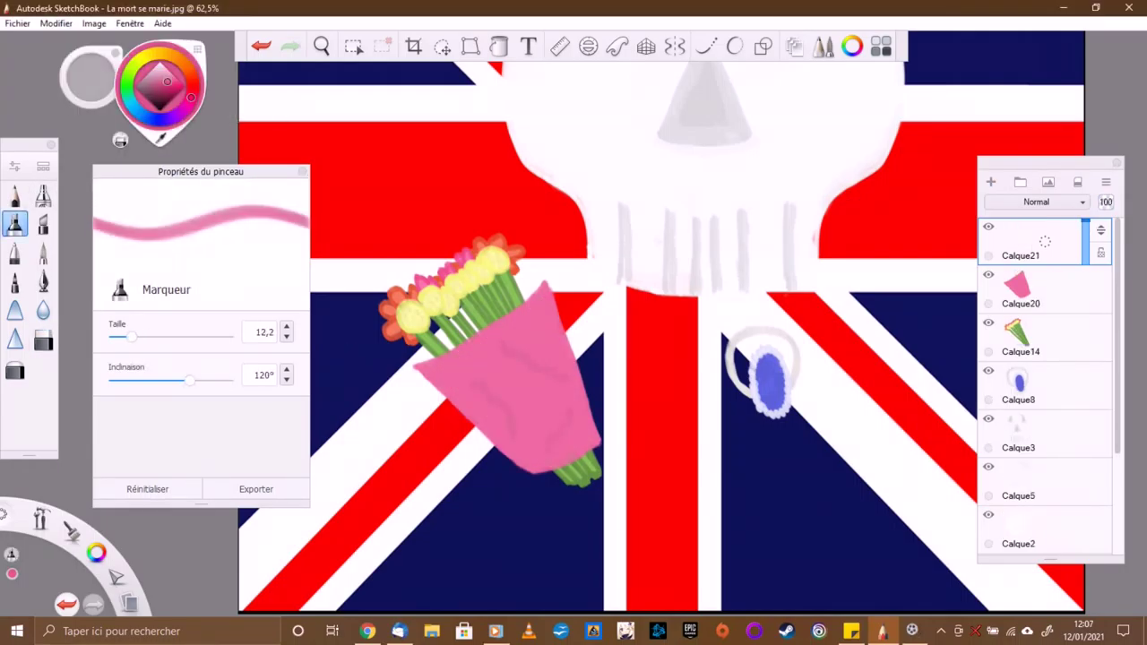
{"action": "left_click_drag", "start_coordinate": [546, 287], "coordinate": [448, 377]}
Make the wrapper translucent, set the fold lines' layer to 70 opacity, and merge both layers into the bouquet on Calque14.
{"action": "left_click_drag", "start_coordinate": [1106, 202], "coordinate": [1100, 231]}
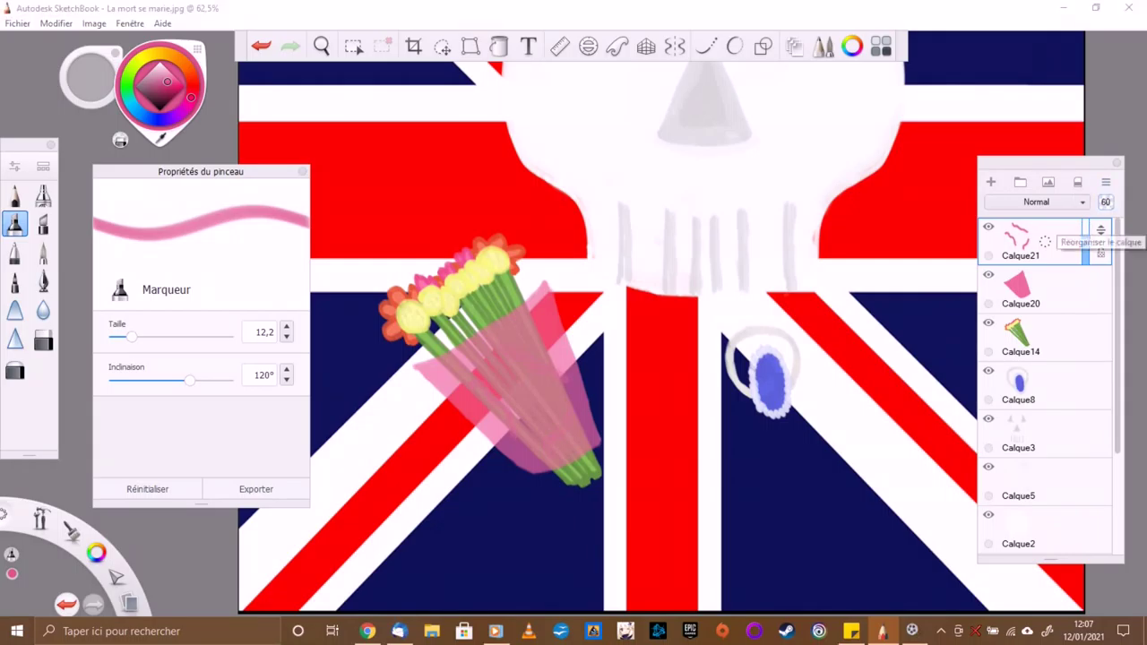
{"action": "scroll", "coordinate": [653, 346], "scroll_direction": "down", "scroll_amount": 3}
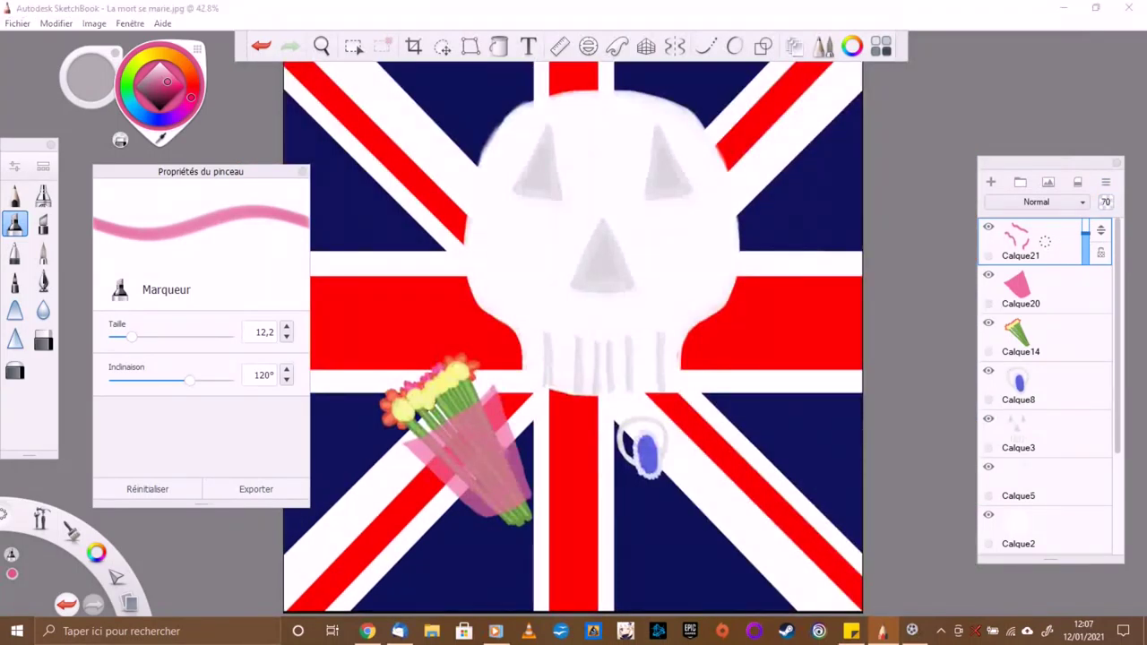
{"action": "key", "text": "ctrl+e"}
{"action": "key", "text": "ctrl+e"}
Move the bouquet further toward the lower-left of the flag, and the ring on Calque8 further to the right.
{"action": "key", "text": "ctrl+t"}
{"action": "left_click_drag", "start_coordinate": [477, 438], "coordinate": [448, 456]}
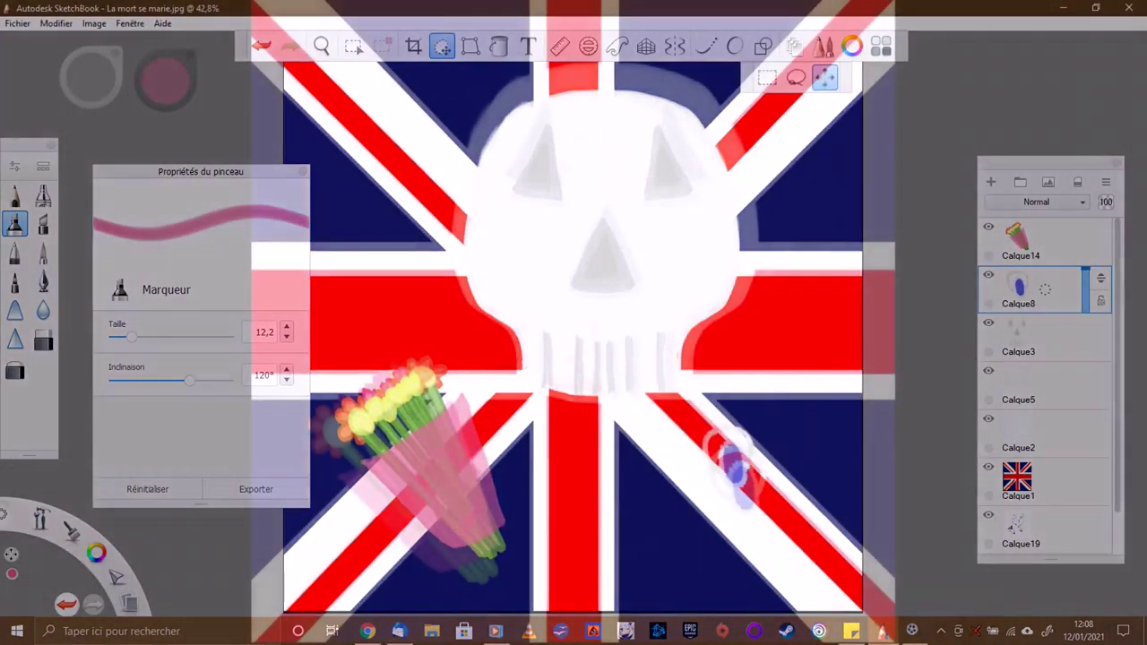